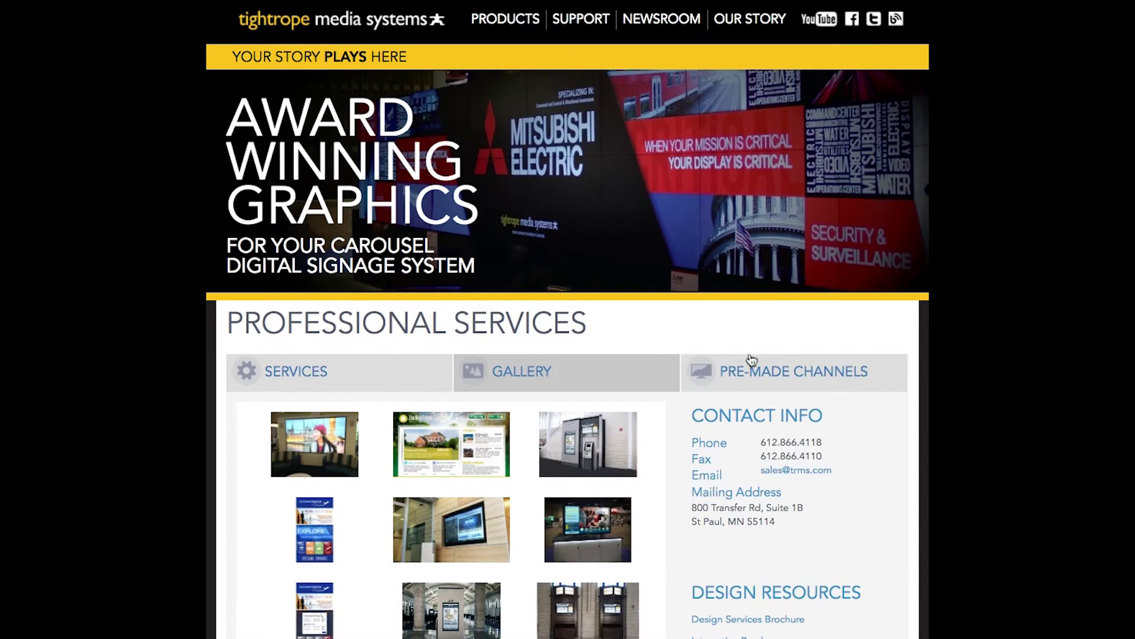
Step: Show the Tightrope pre-made channel templates and scroll through the Worship, Hotel and Cafeteria thumbnails
click(776, 377)
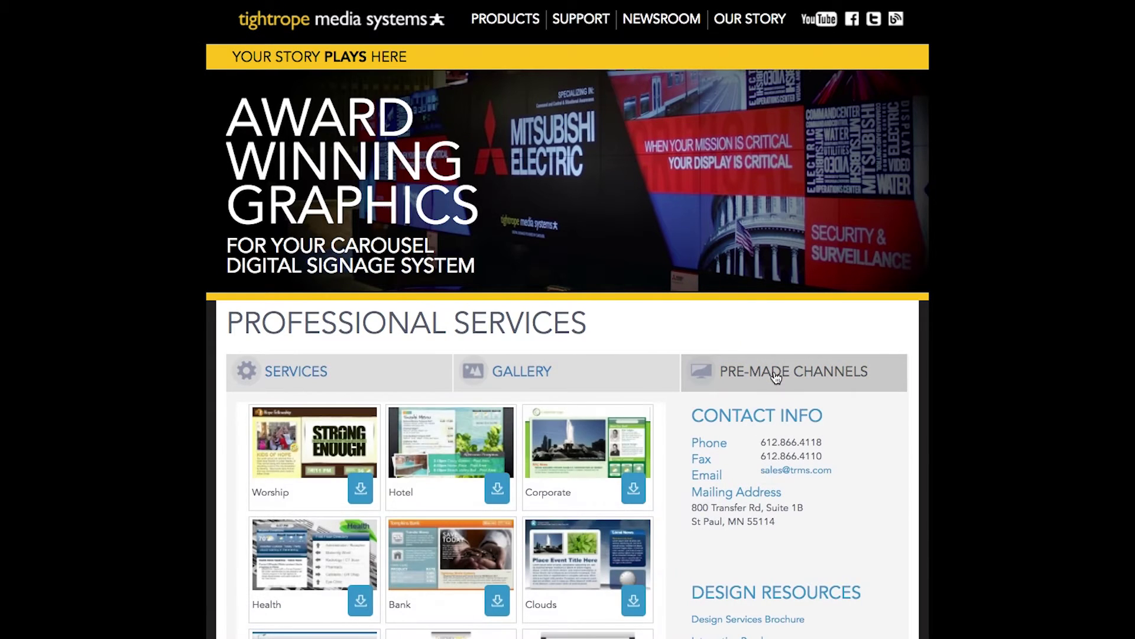
scroll(203, 301, down, 3)
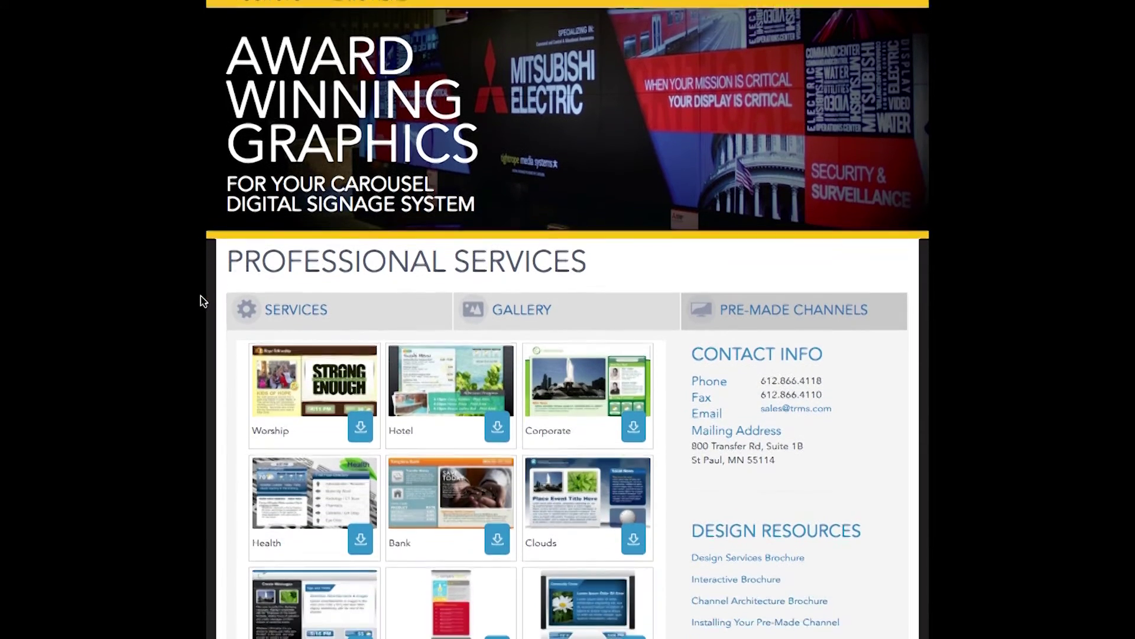
scroll(203, 301, down, 5)
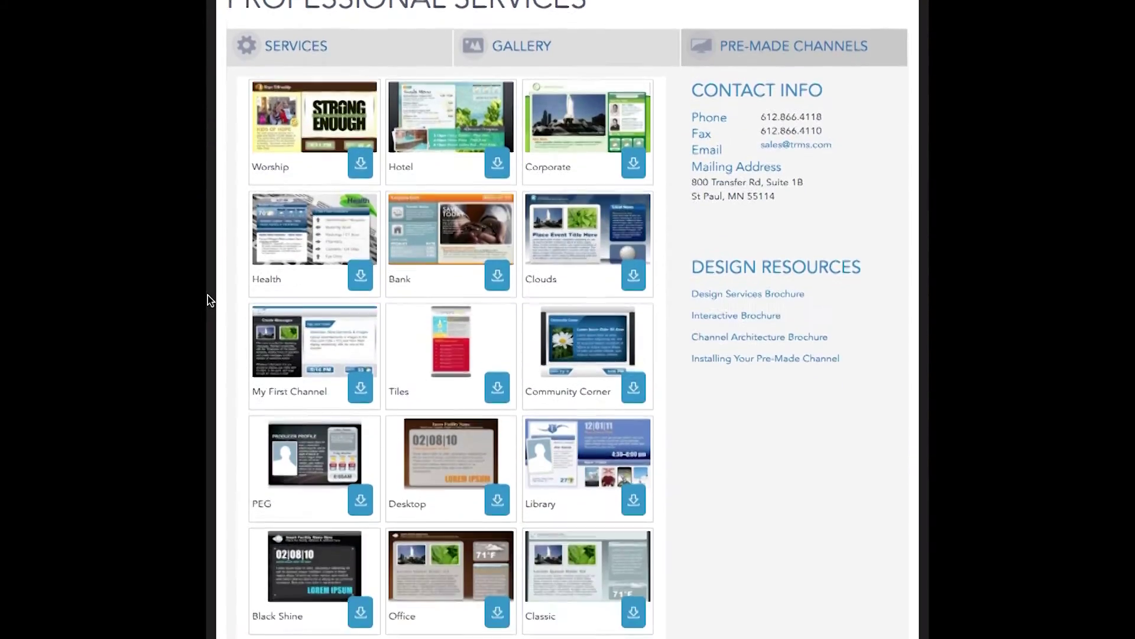
scroll(210, 299, down, 5)
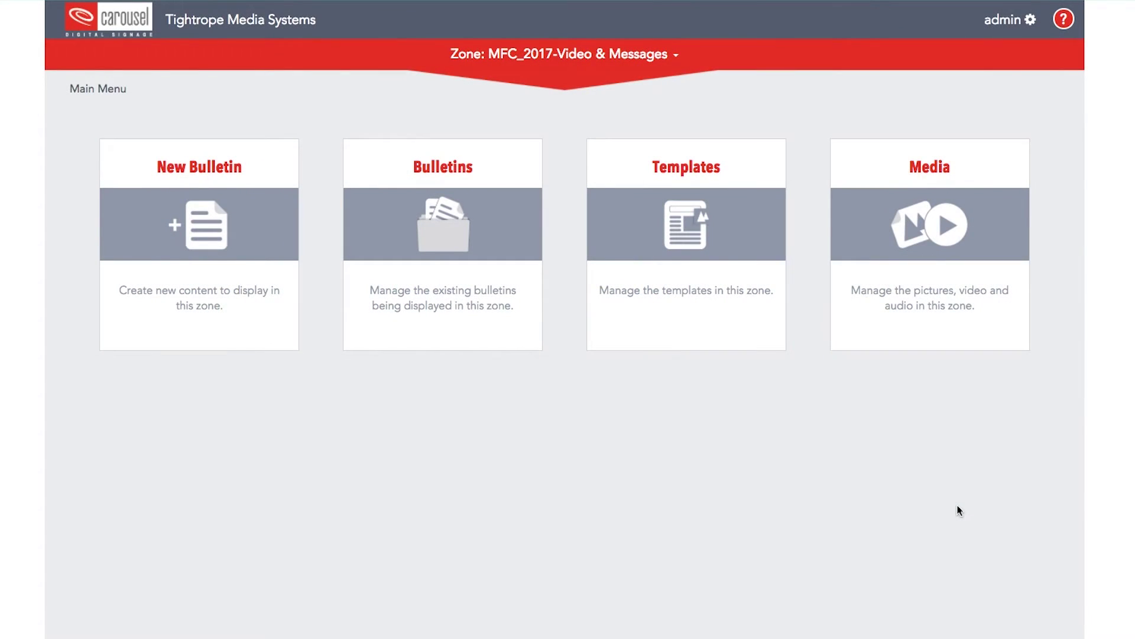
Step: From Configure > Zones, start a new Bulletin zone named 'Training Channel - Banner'
click(1006, 23)
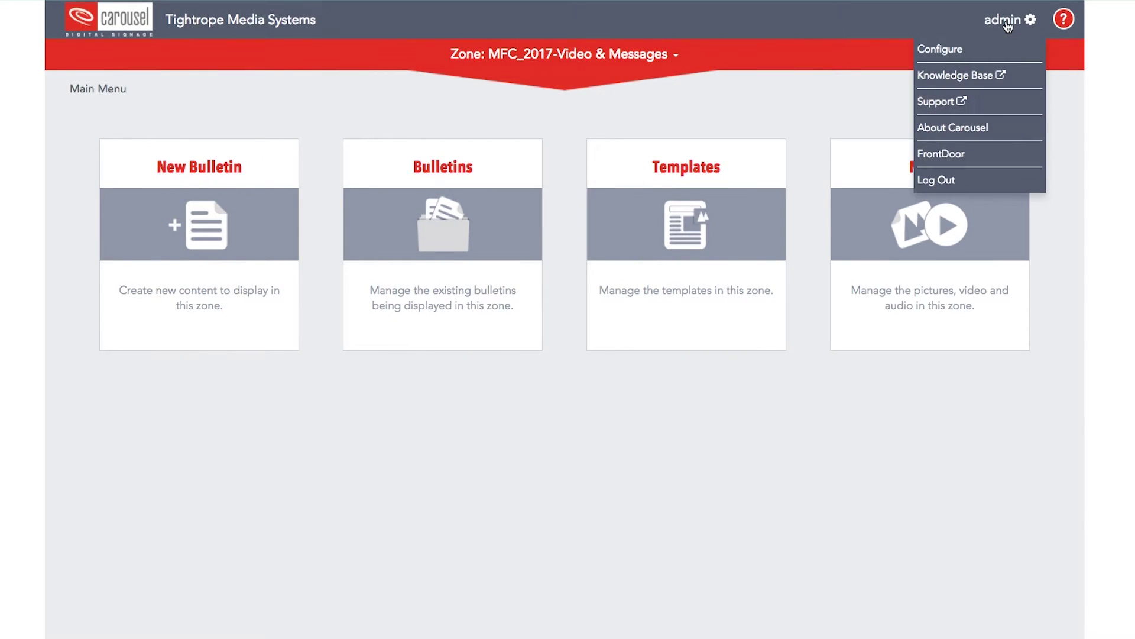
click(937, 53)
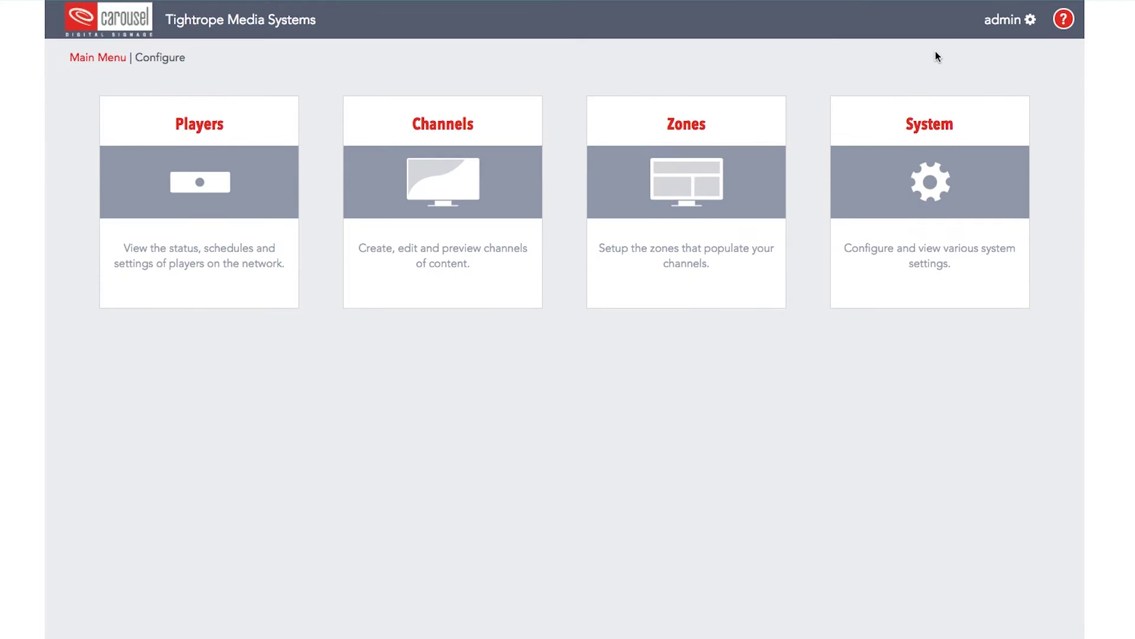
click(696, 195)
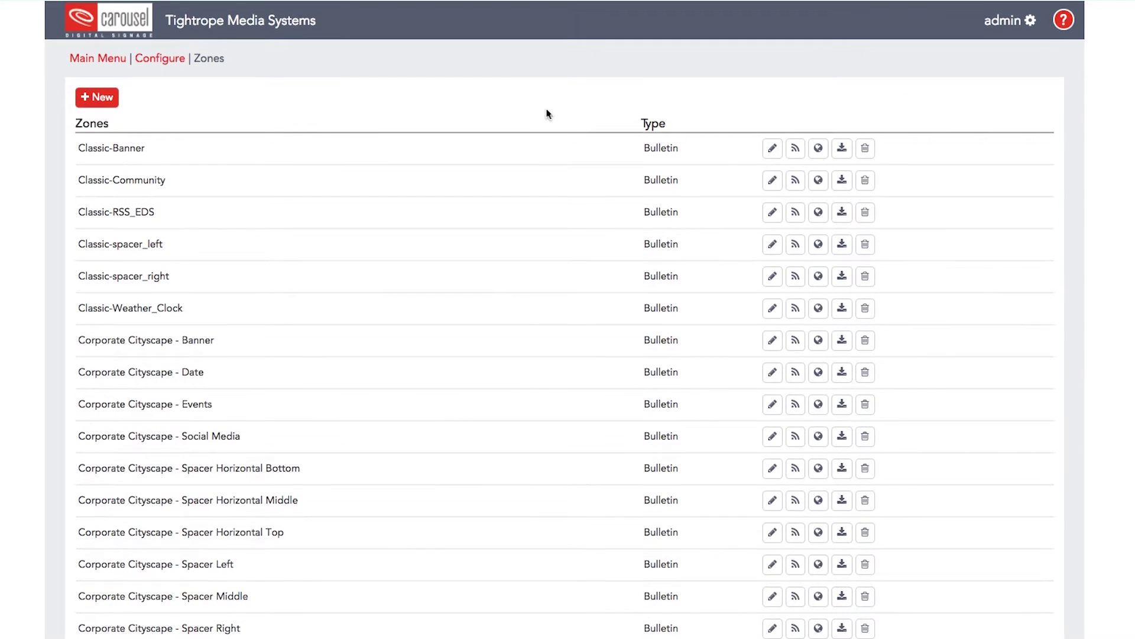
click(110, 100)
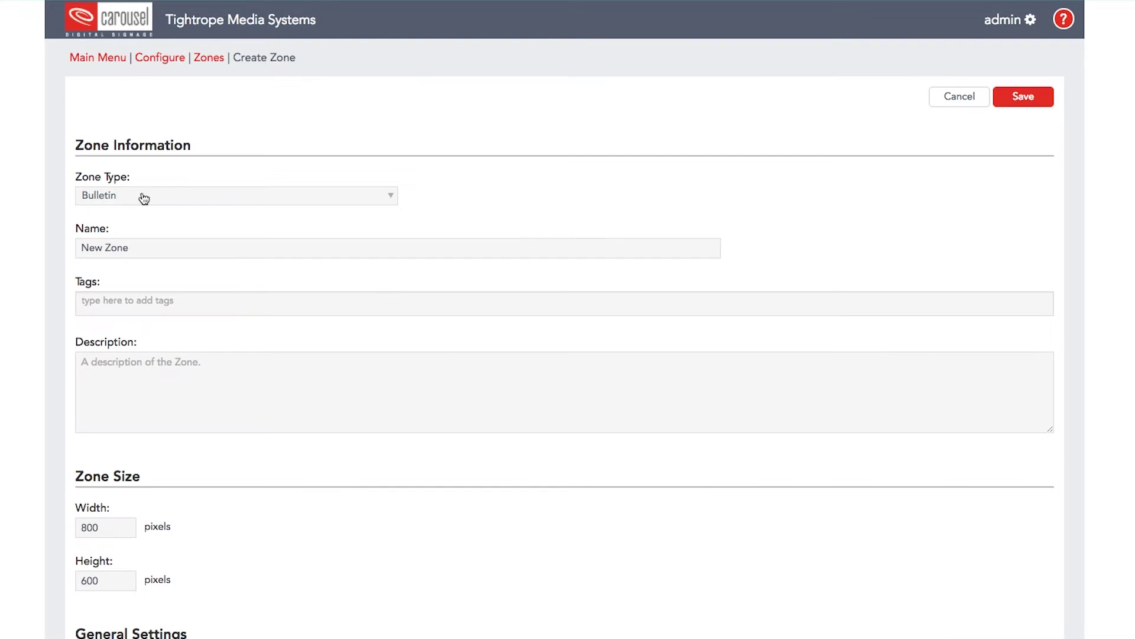
click(144, 198)
click(110, 216)
drag(134, 248, 88, 239)
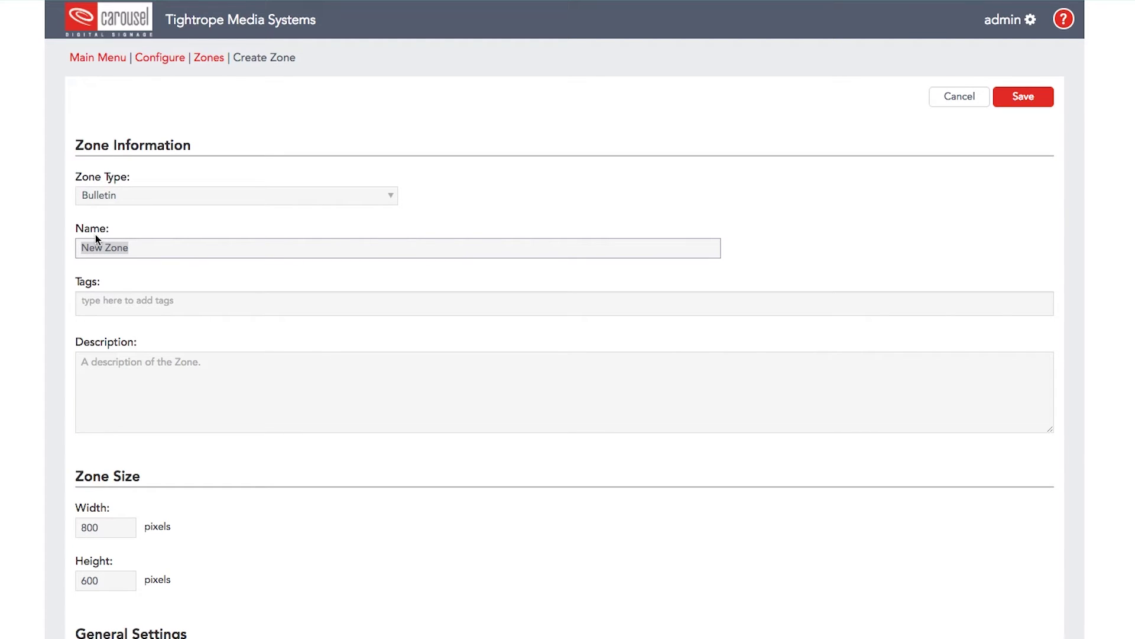
text(Training Channel - Banner)
Step: Tag the zone with Banner
click(155, 304)
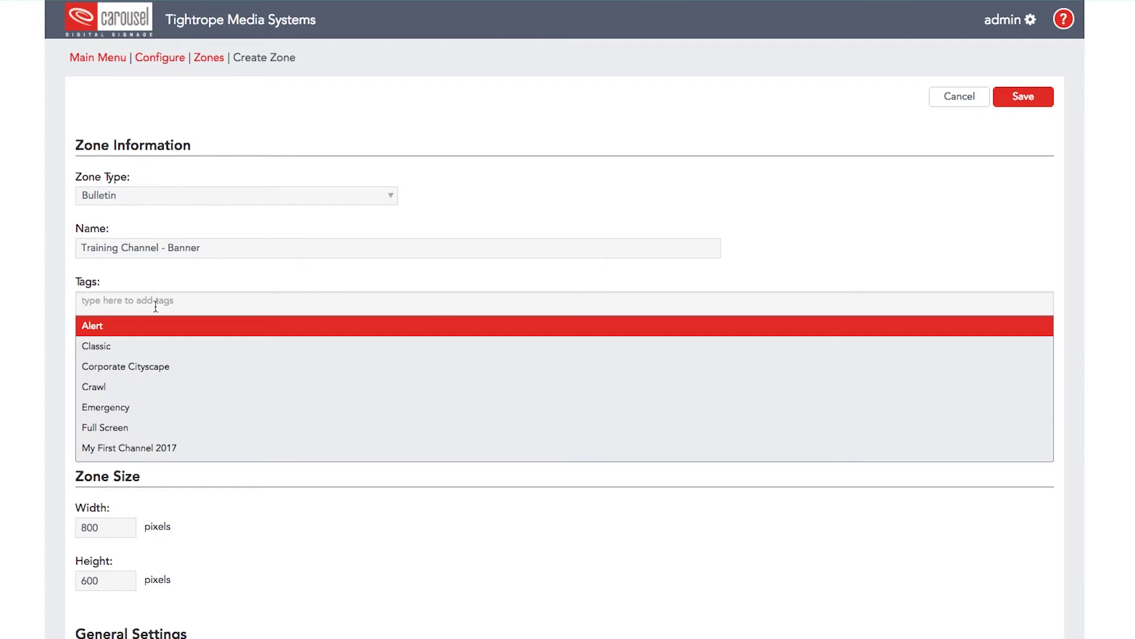
text(Banner)
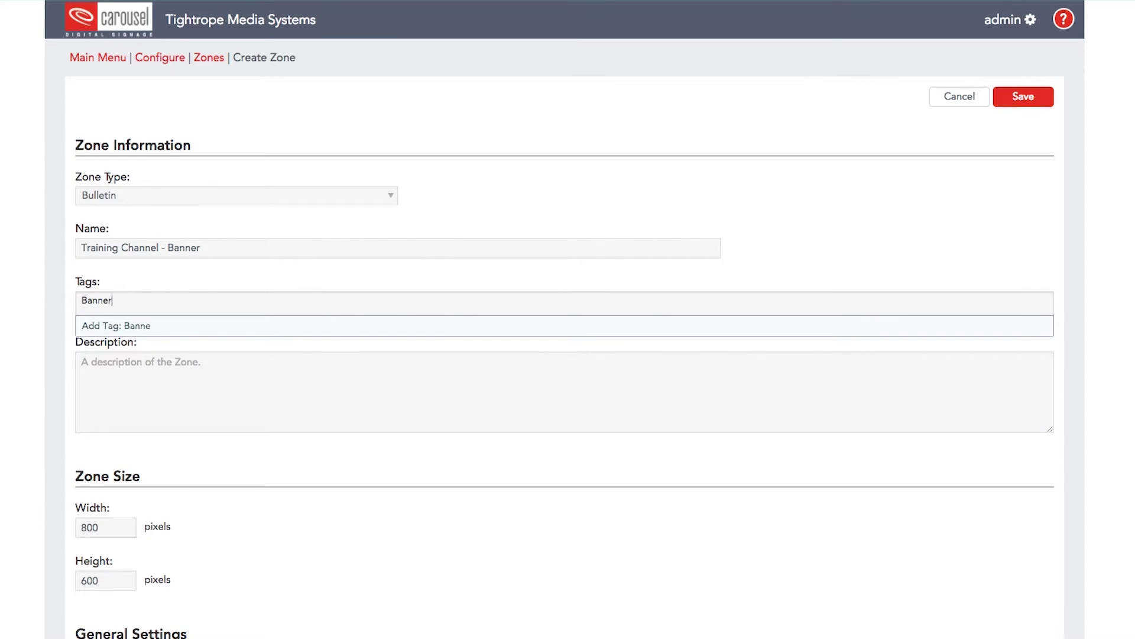
key(Return)
click(324, 279)
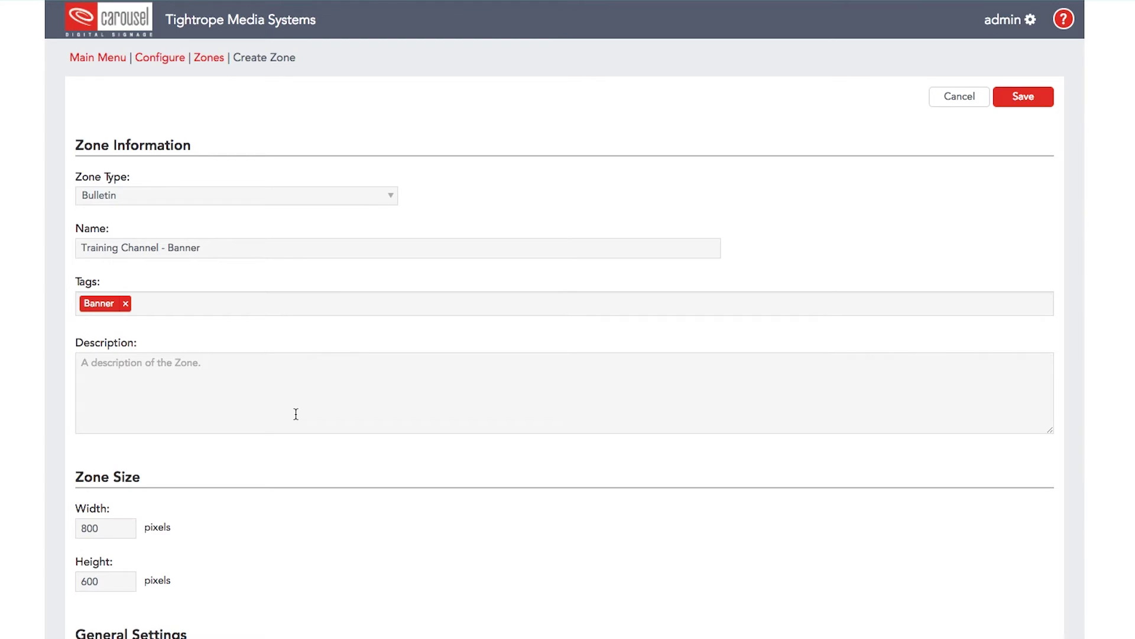
Step: Size the zone 1920 wide by 149 high and save it
scroll(296, 414, down, 4)
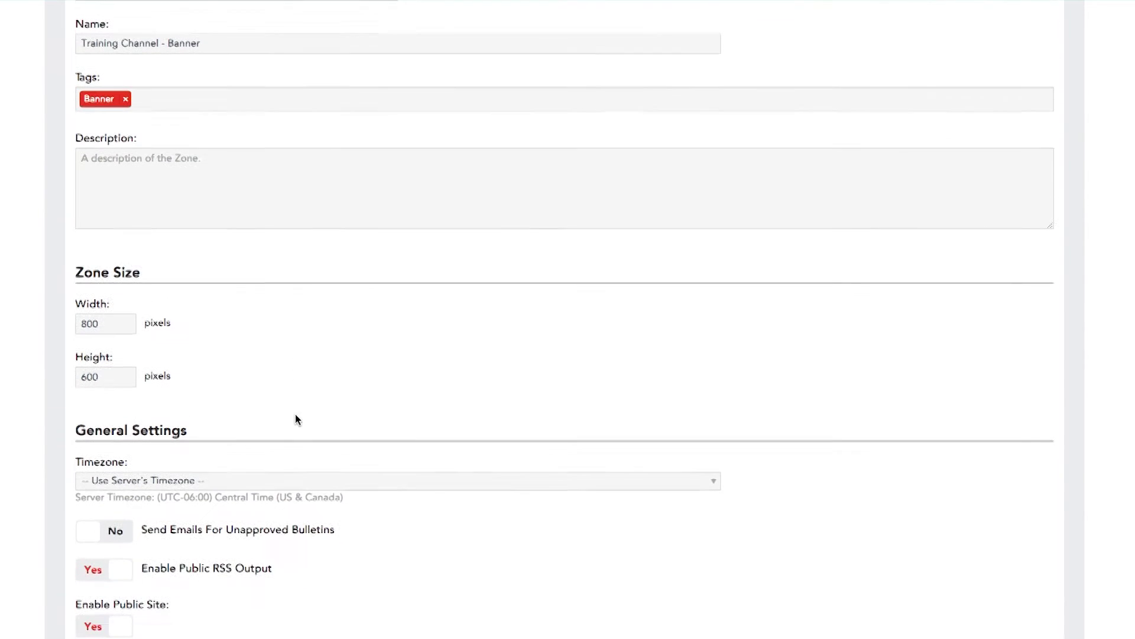
drag(130, 324, 64, 323)
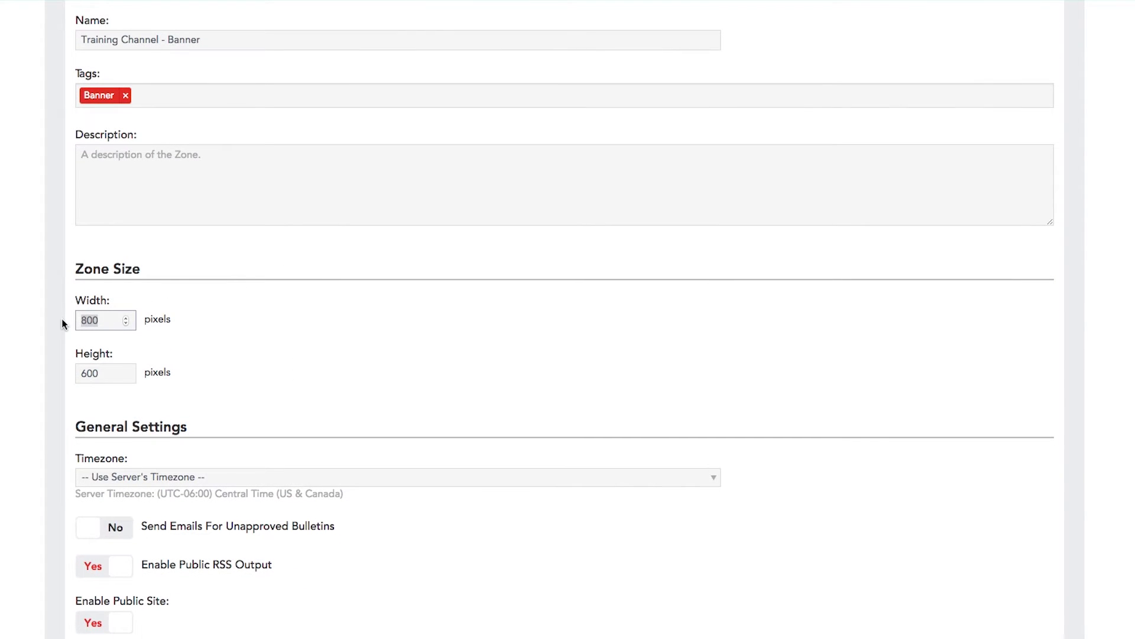
text(1920)
drag(113, 373, 64, 373)
text(149)
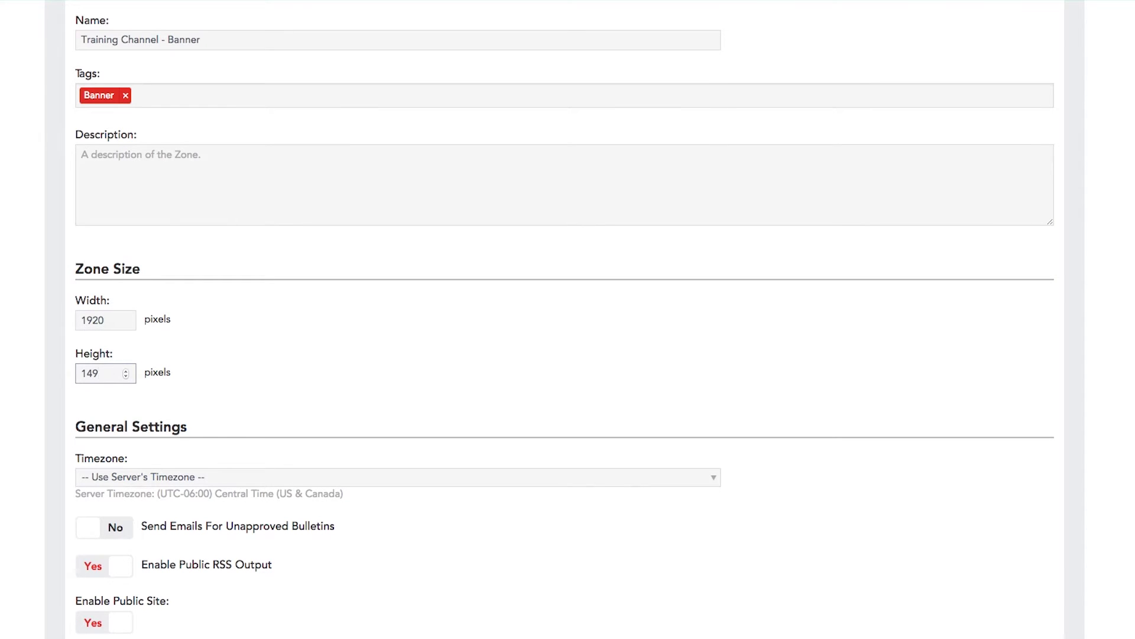
click(274, 374)
scroll(274, 373, down, 2)
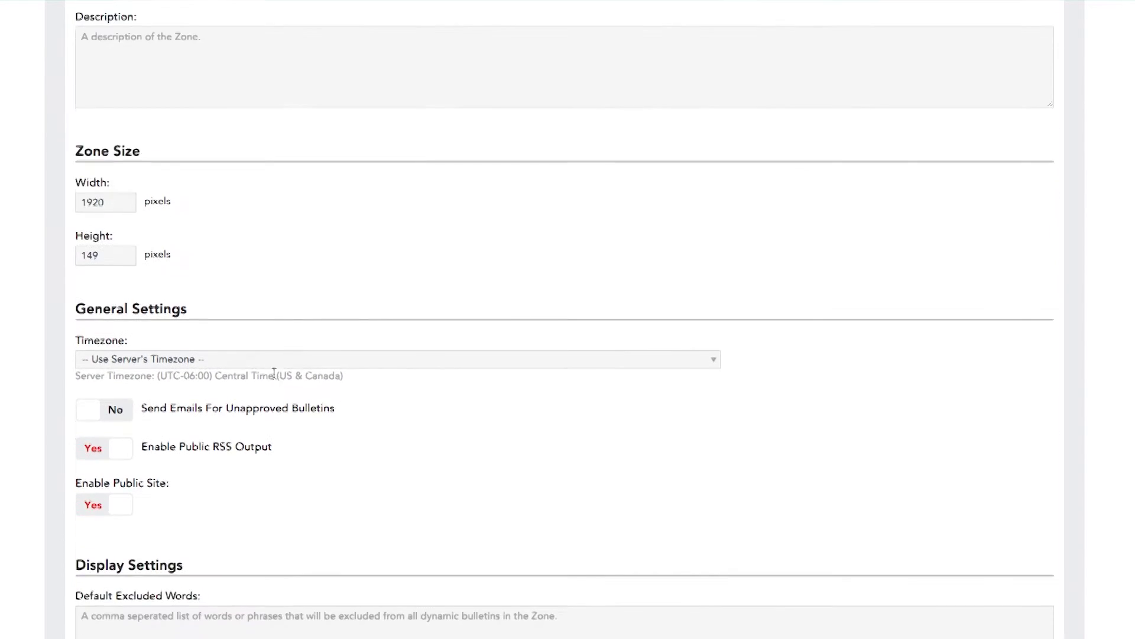
scroll(273, 374, down, 5)
scroll(319, 419, up, 10)
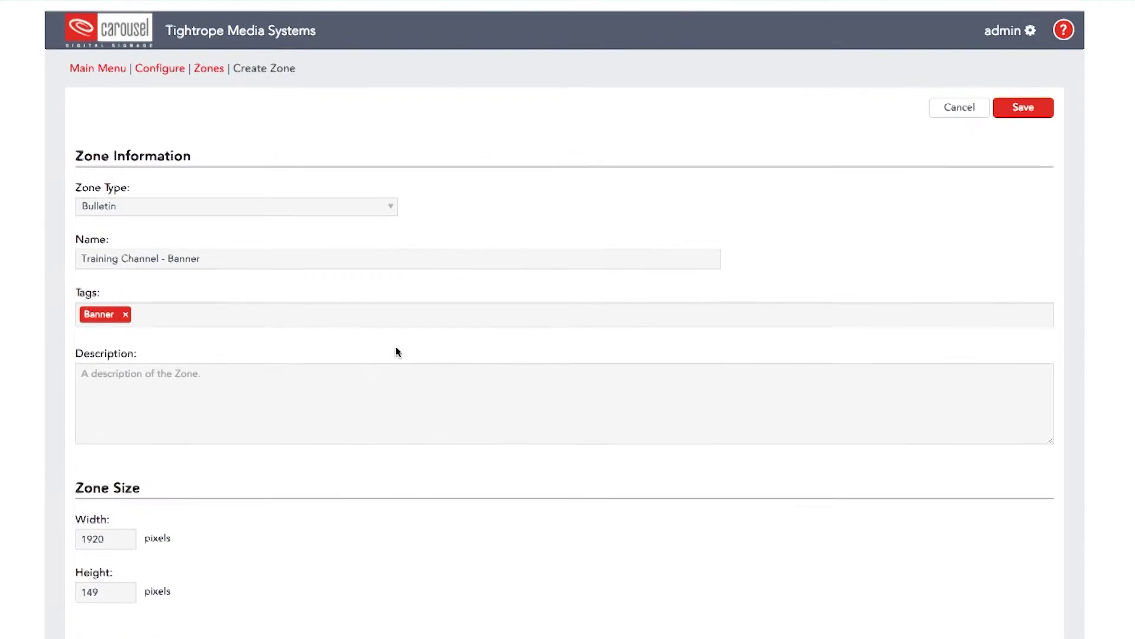
click(1037, 113)
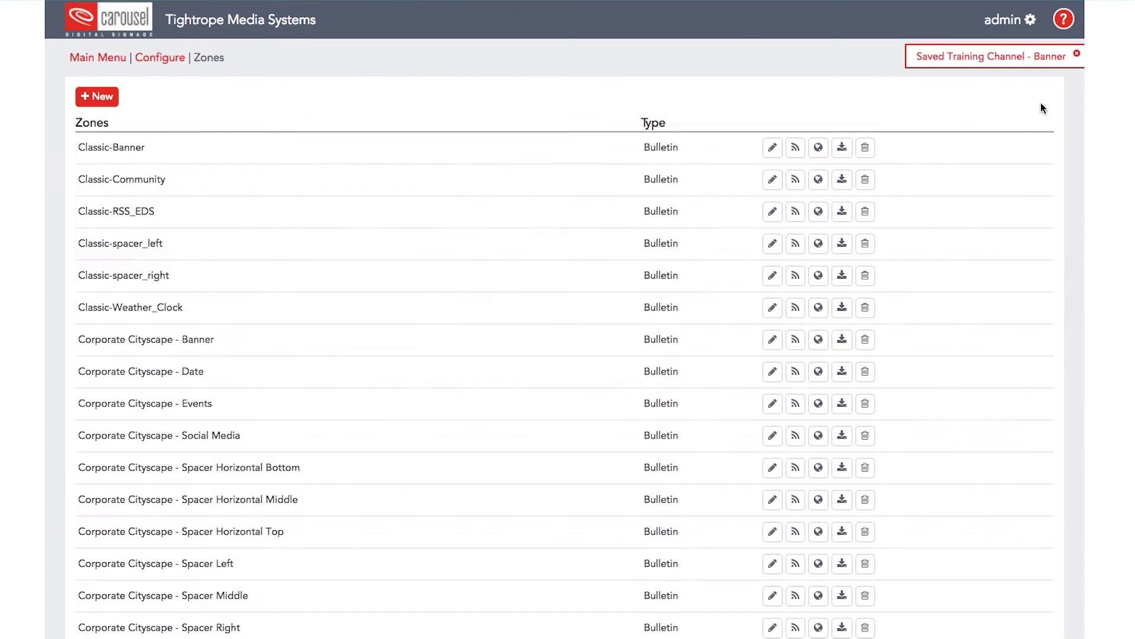
Step: Begin another new zone named 'Training Channel - Zone 2'
click(97, 97)
triple_click(153, 253)
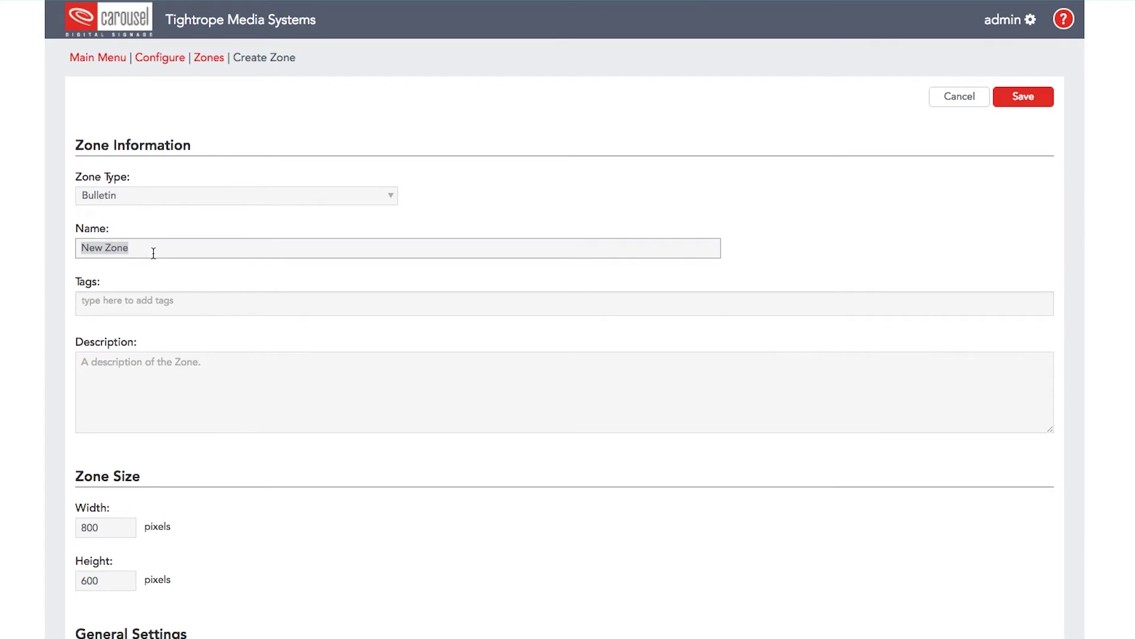
text(Training Channel - Zone 2)
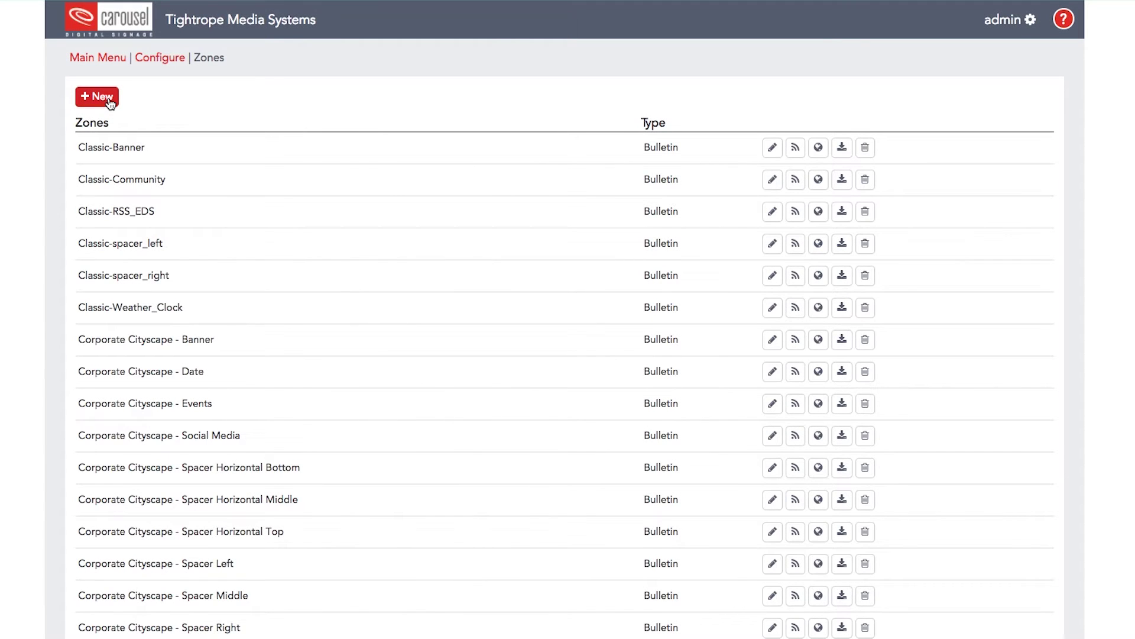
Step: Start a fresh Crawl-type zone named 'Training Channel - Crawl'
click(110, 101)
click(352, 203)
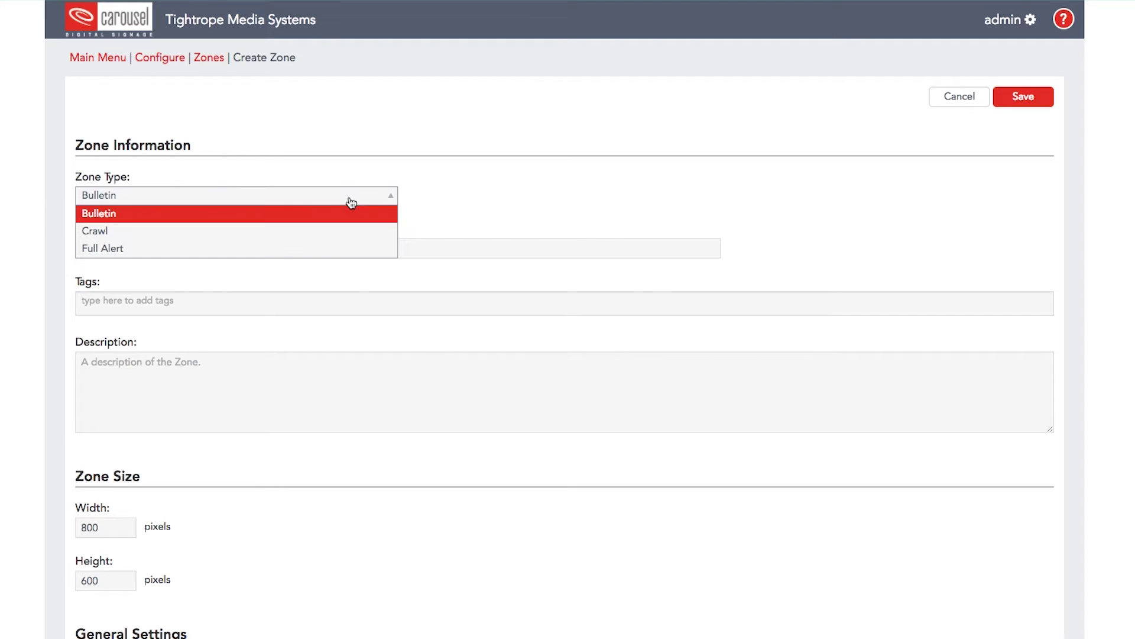
click(94, 235)
drag(136, 247, 43, 244)
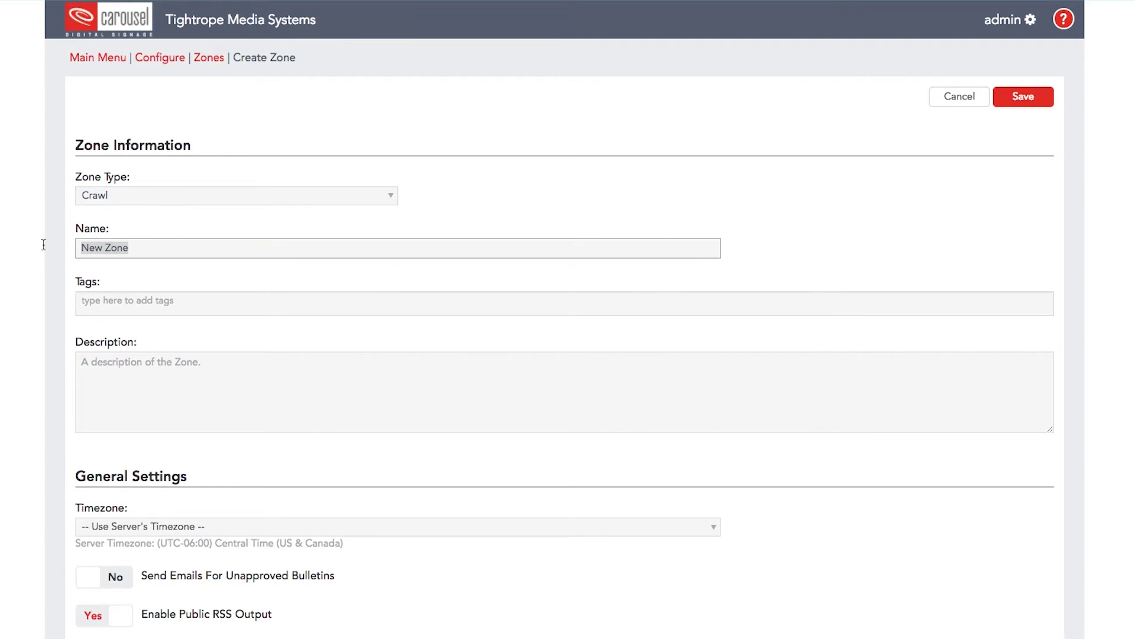
text(Training Channel)
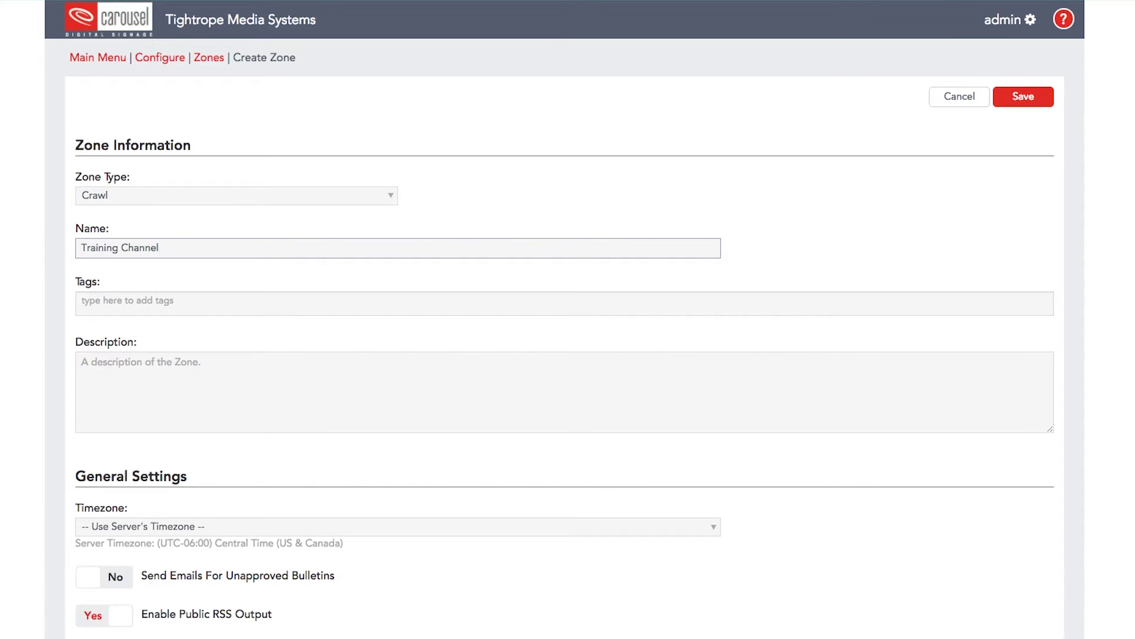
text( - Crawl)
Step: Add the Crawl tag to the zone and save it
click(209, 305)
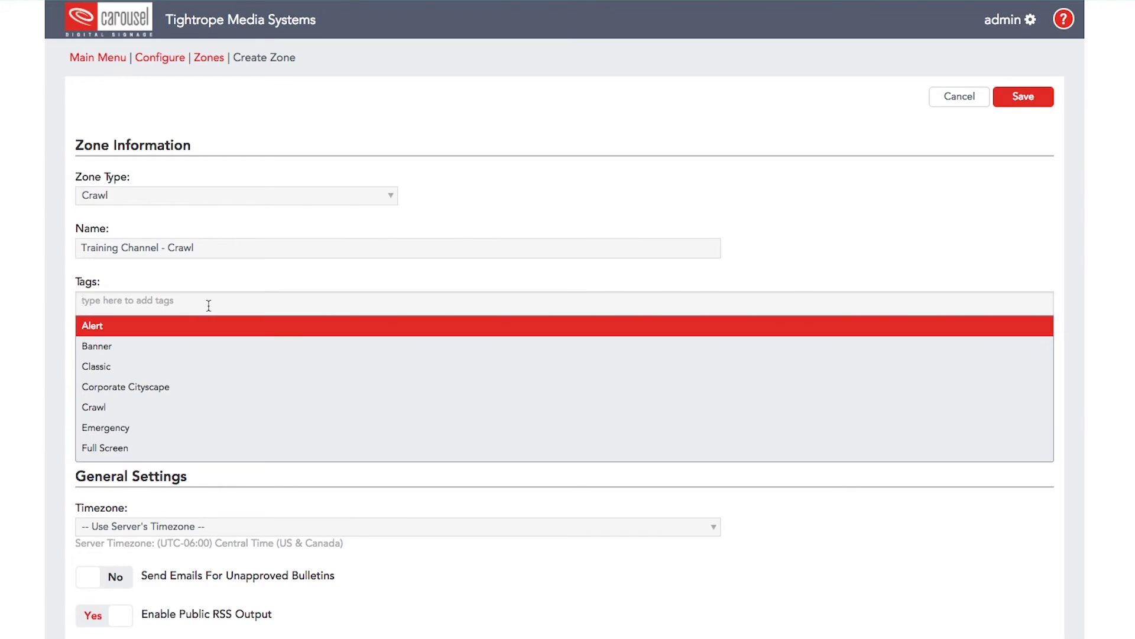
text(Cra)
click(209, 349)
click(809, 255)
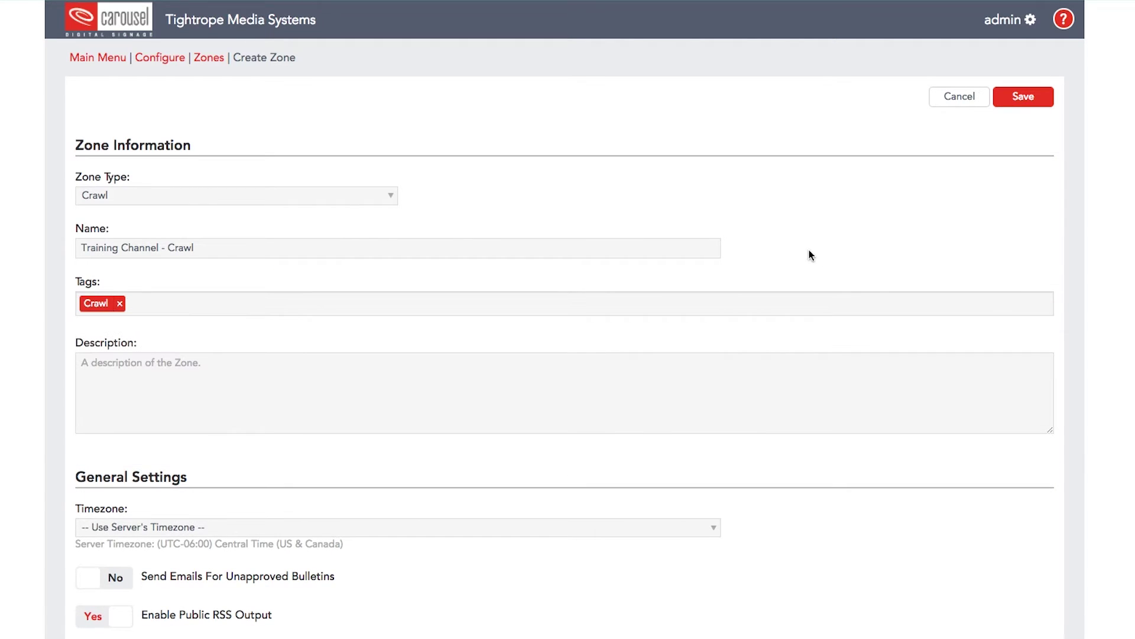
click(1023, 97)
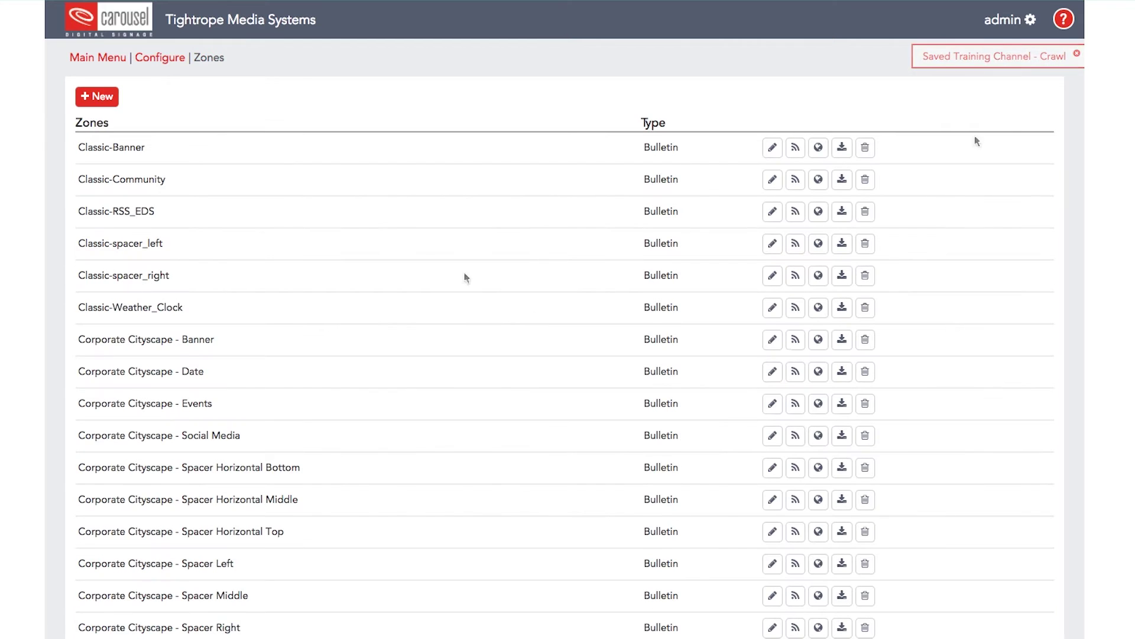
Step: Create a new Full Alert zone named 'Training Channel - Full Alert'
click(99, 97)
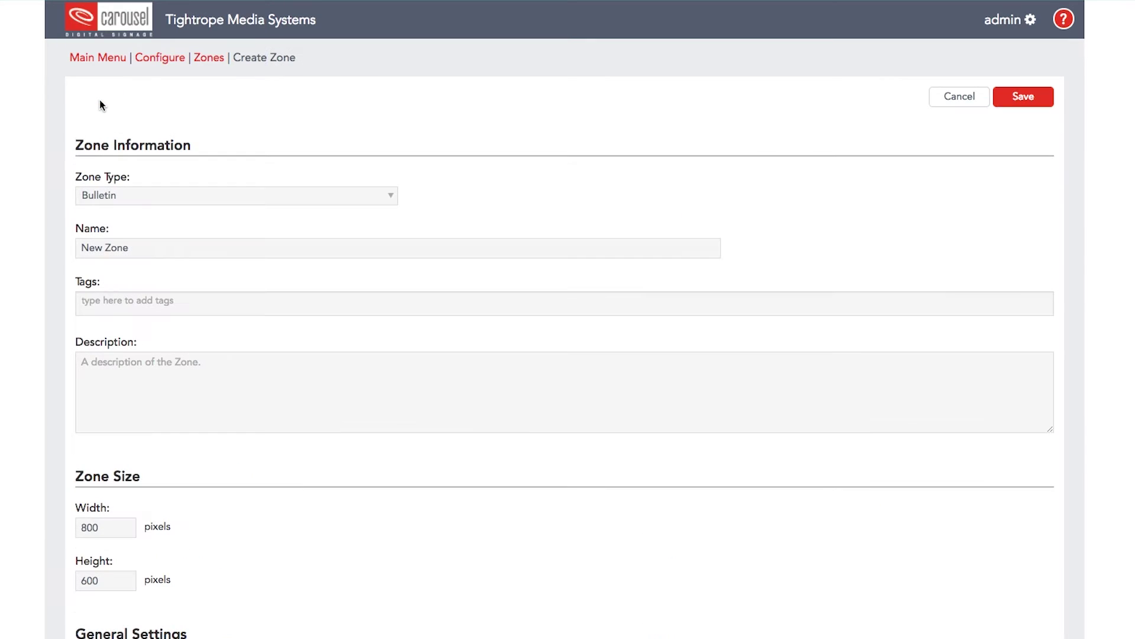
click(187, 204)
click(116, 248)
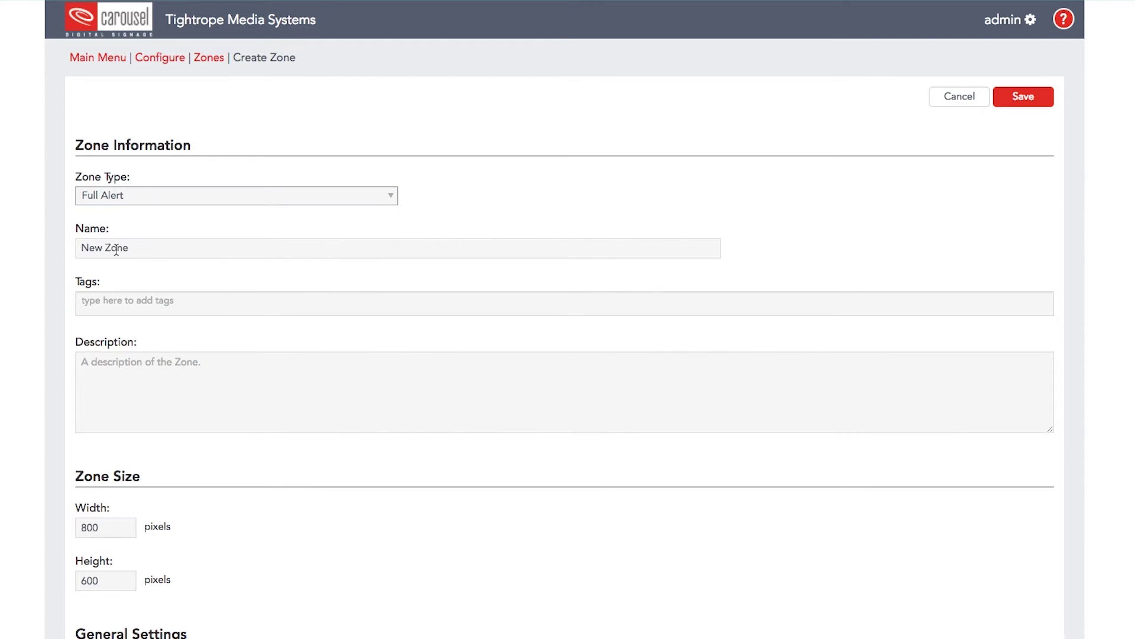
click(158, 249)
key(alt+shift+Left)
key(alt+shift+Left)
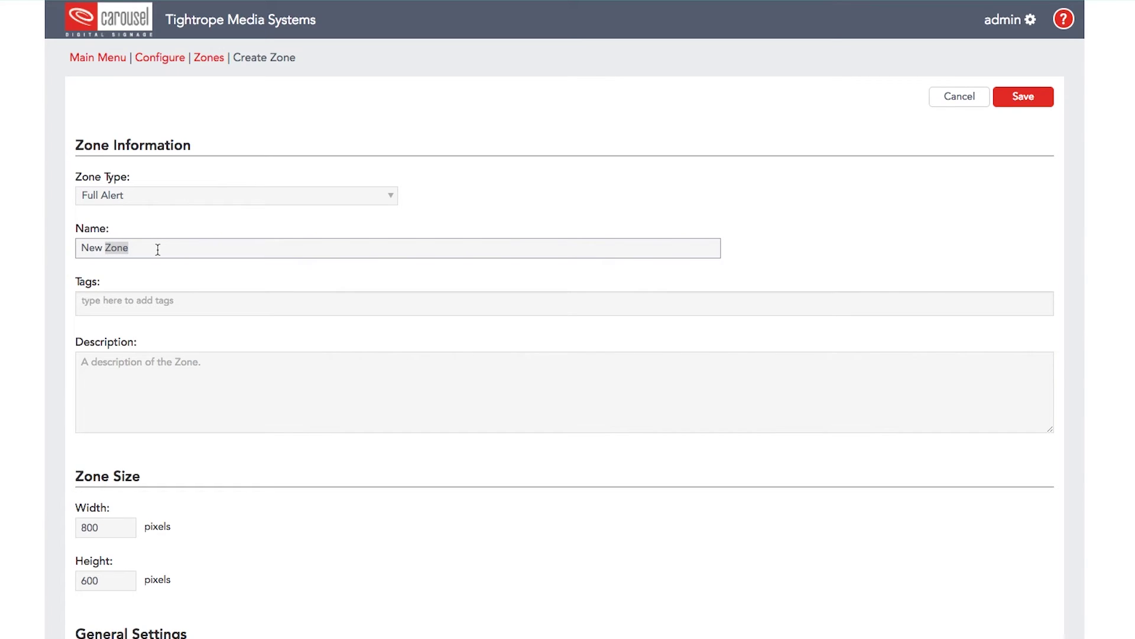
text(Training Channel - Full Alert)
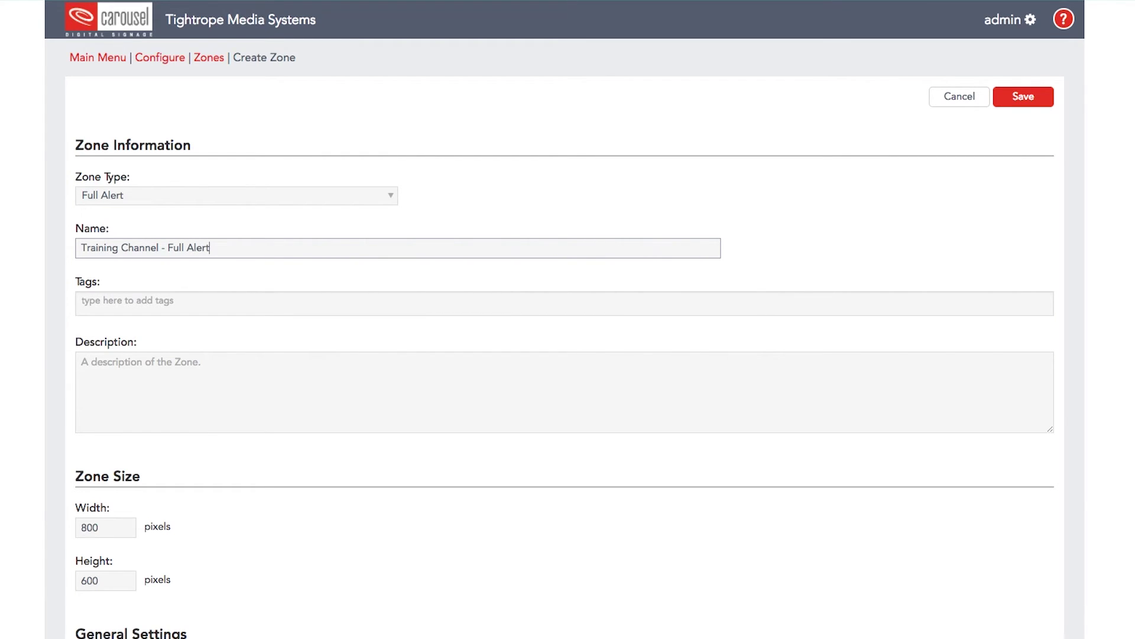
Step: Tag it Alert, set its size to 1920 × 1080 pixels, and save
click(148, 311)
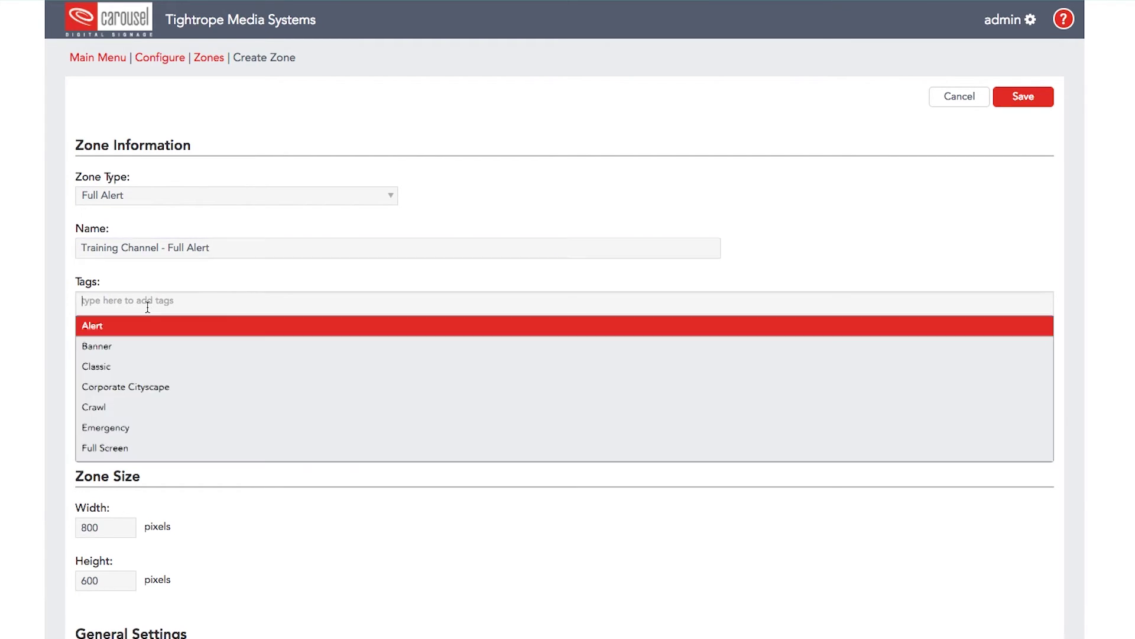
click(97, 329)
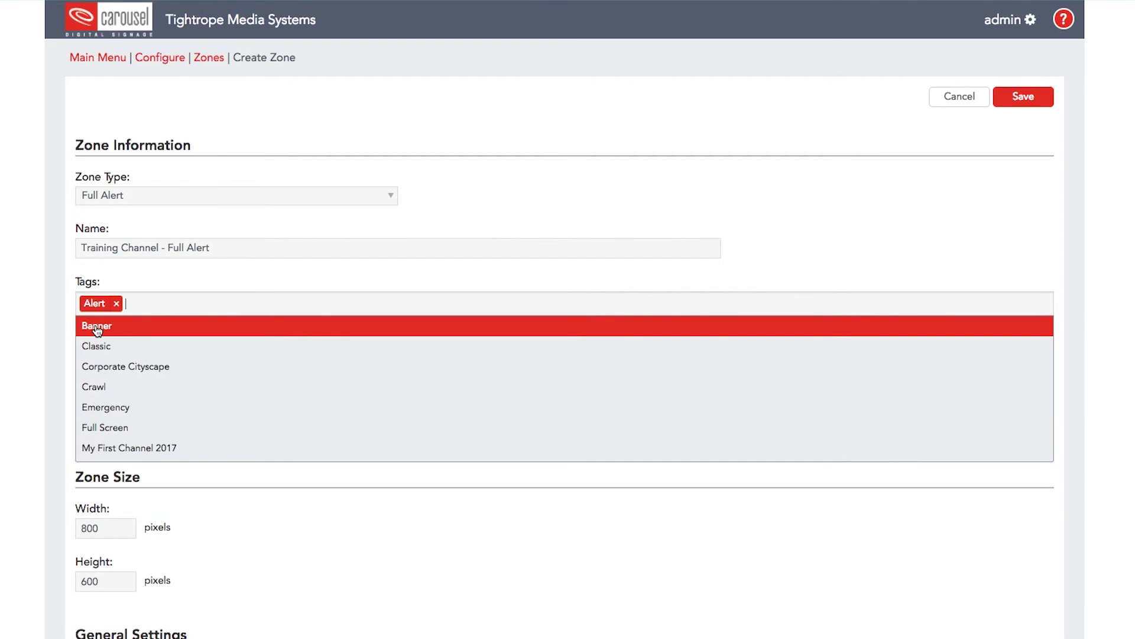
click(240, 280)
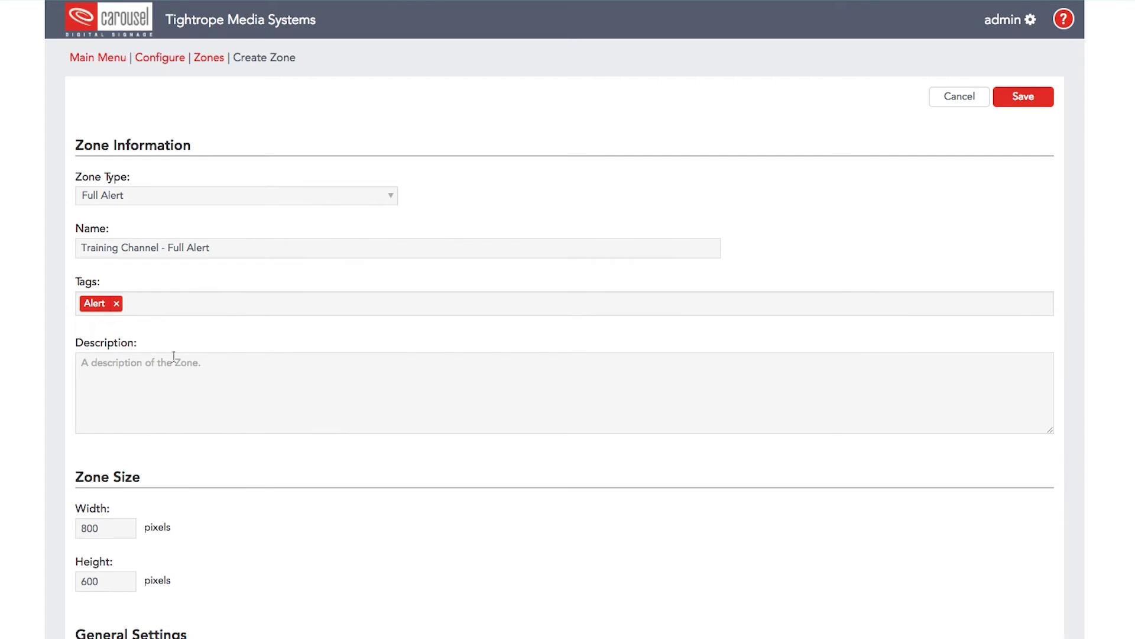
double_click(111, 528)
text(1920)
double_click(108, 582)
text(1080)
click(1027, 108)
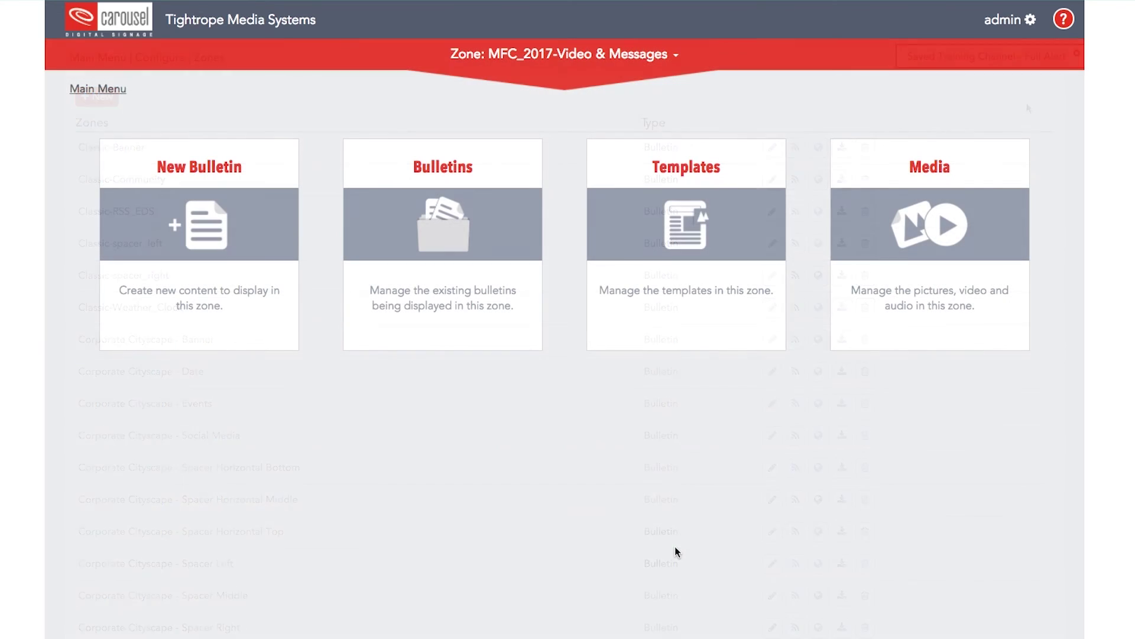
Step: Go to Configure > Channels and begin a New Channel
click(1007, 24)
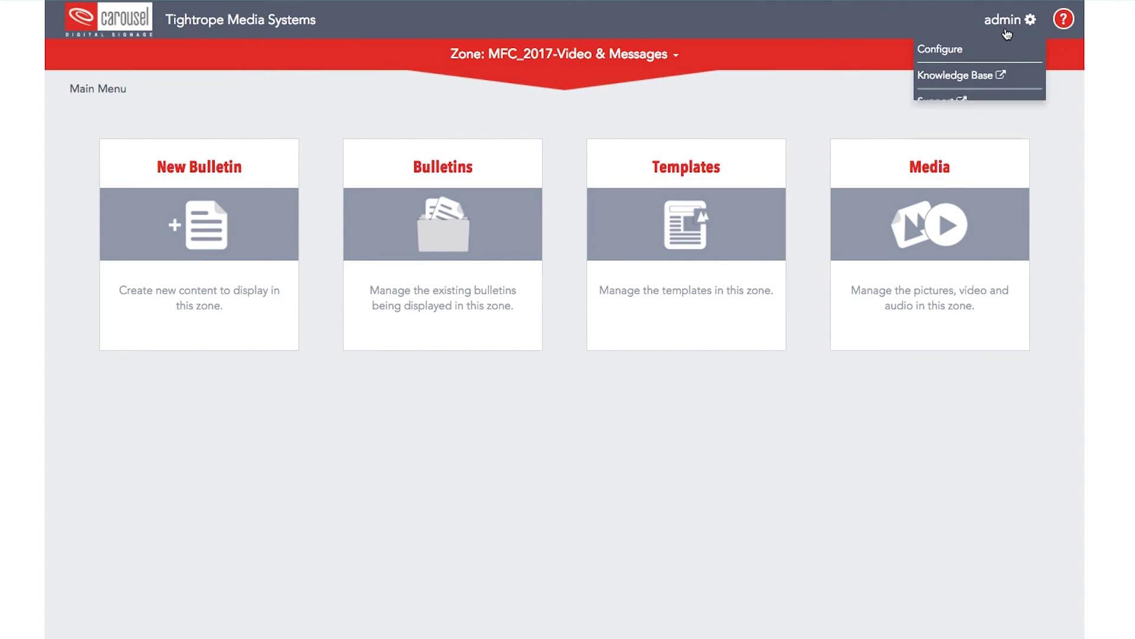
click(948, 52)
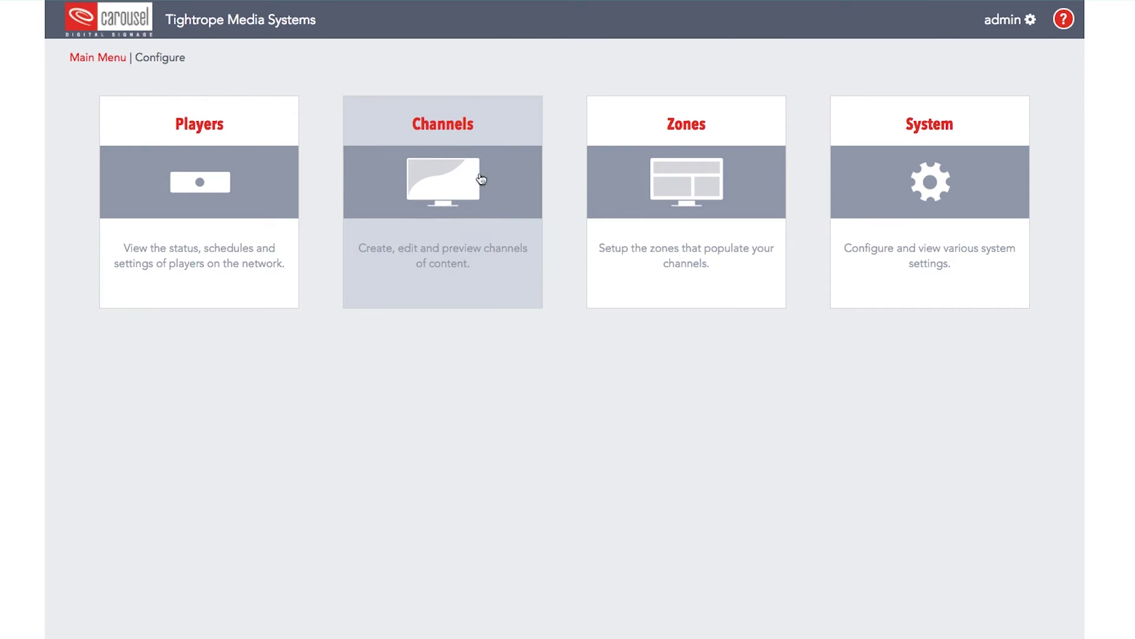
click(436, 229)
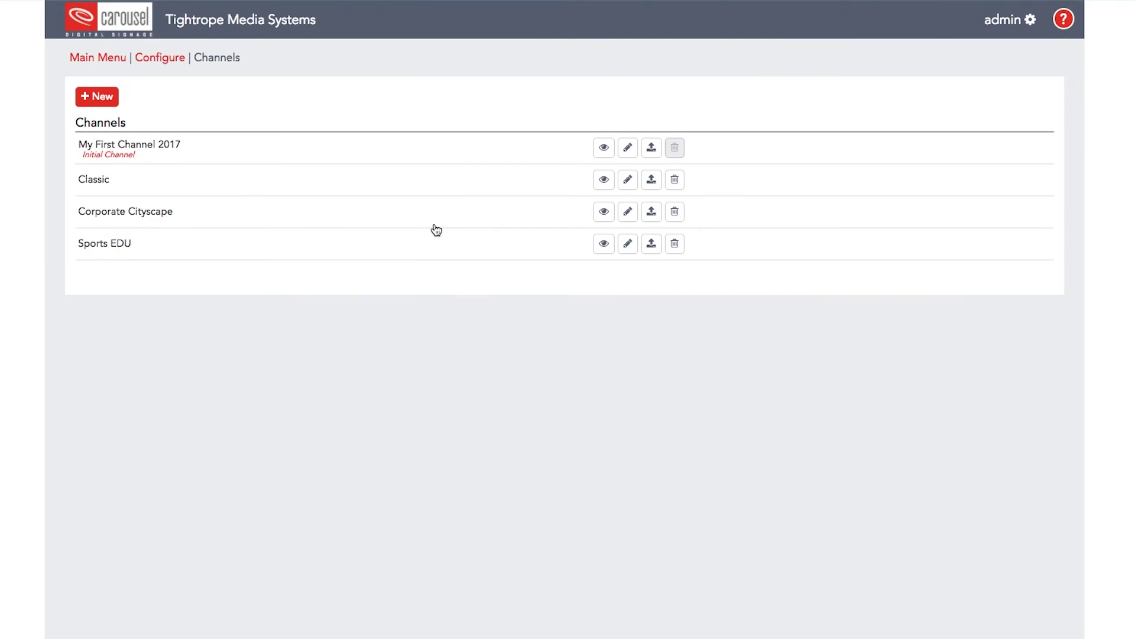
click(87, 96)
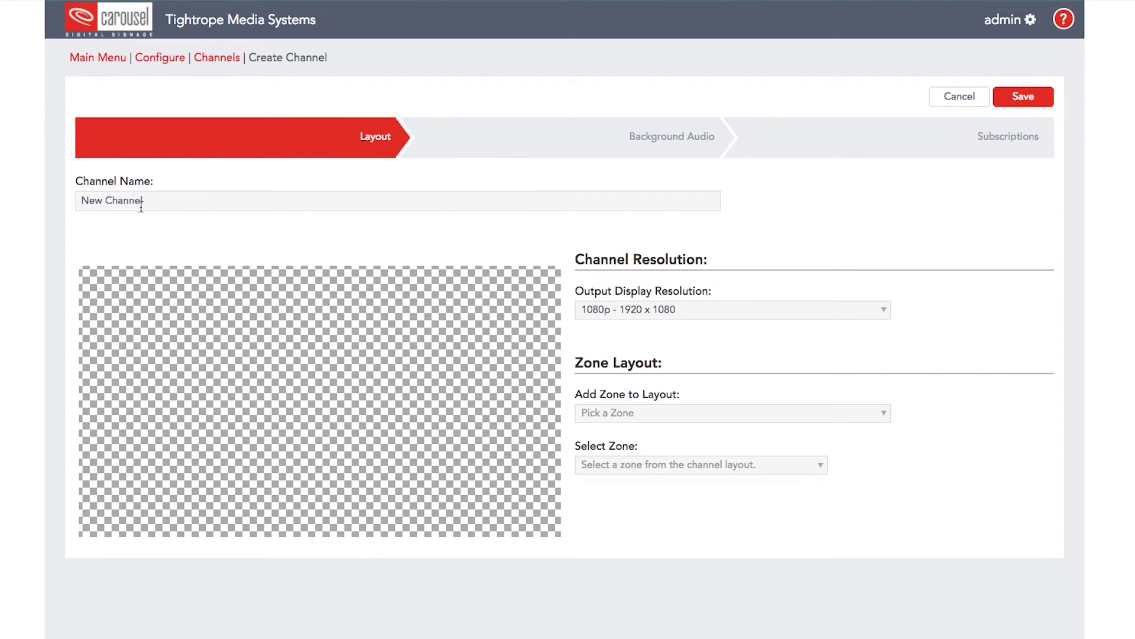
Step: Rename New Channel to 'Training Channel', leaving output resolution at 1080p - 1920 x 1080
triple_click(149, 200)
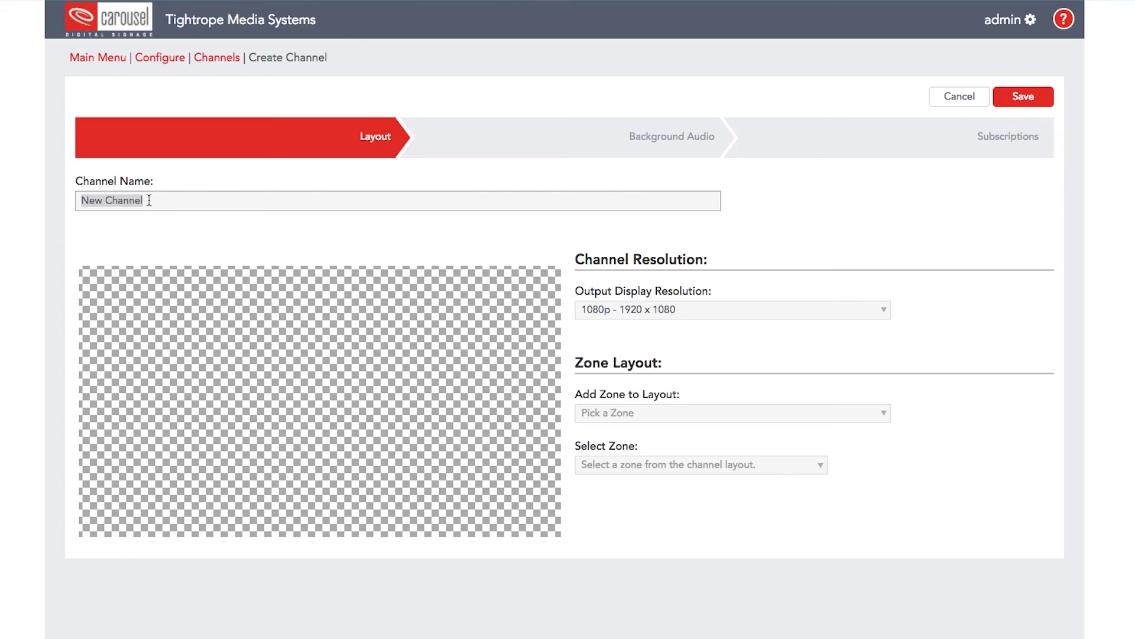
text(Training Channel)
click(826, 321)
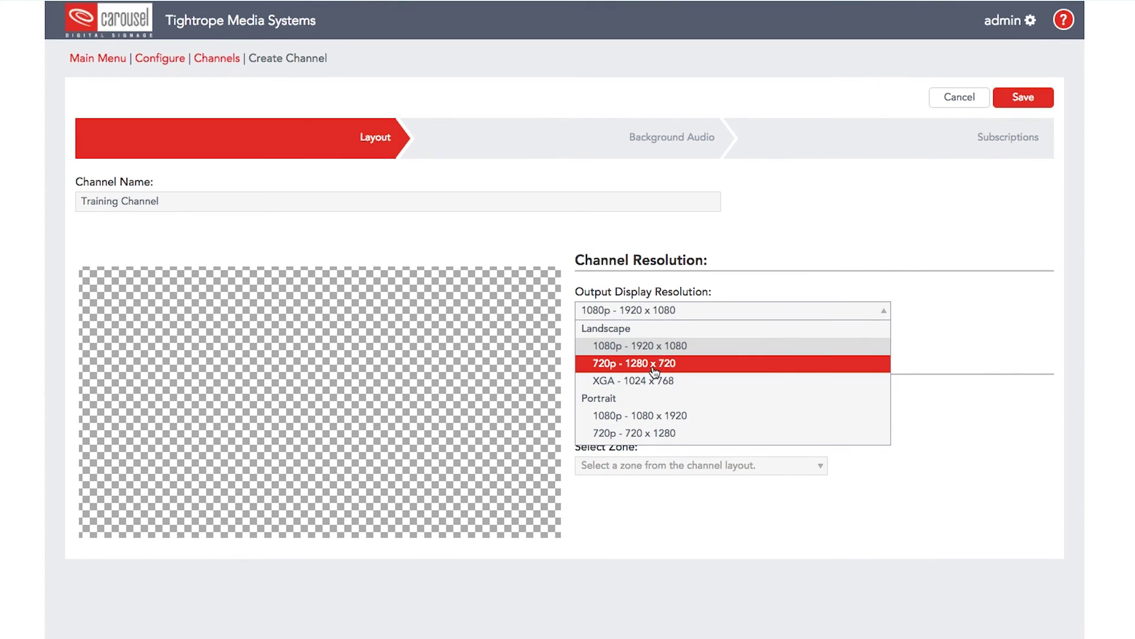
scroll(654, 373, down, 1)
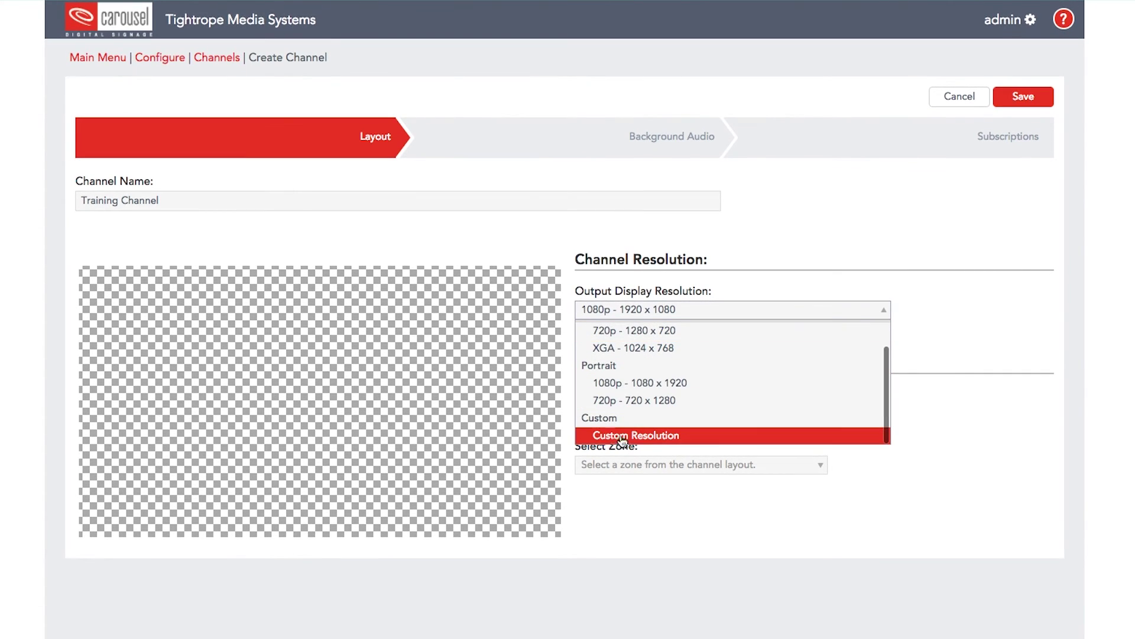
scroll(655, 399, up, 1)
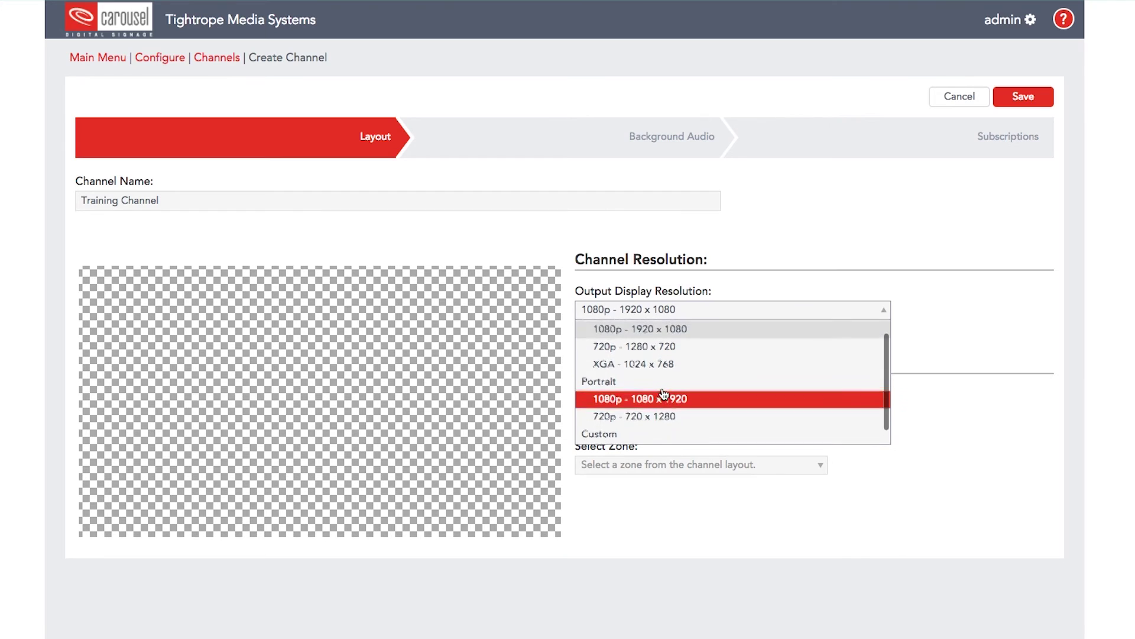
click(652, 350)
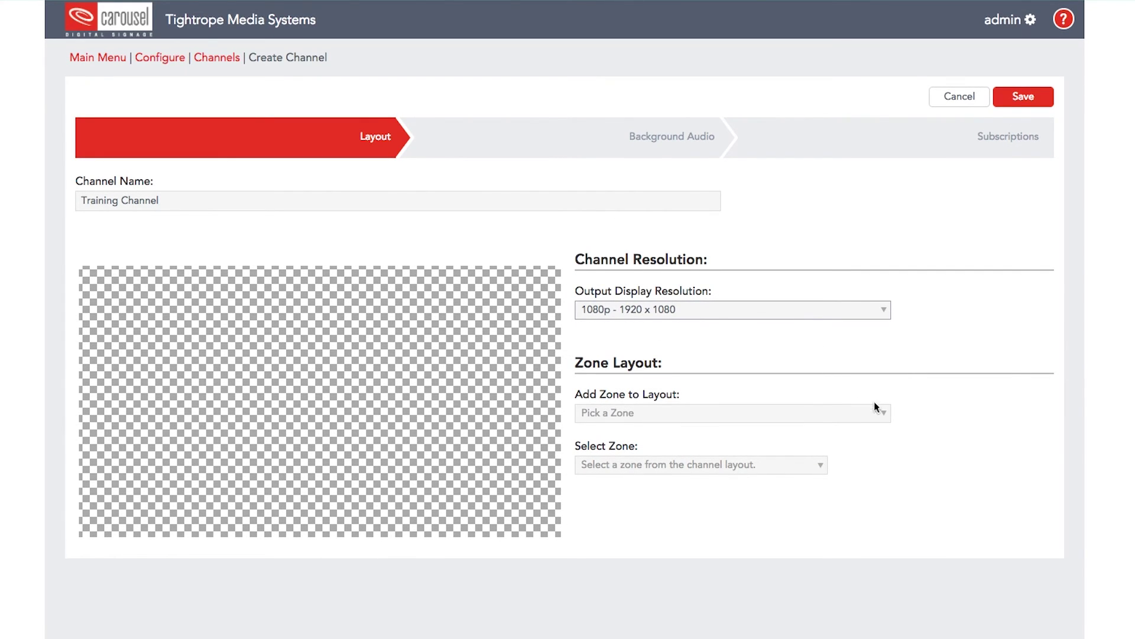
Step: Add the Training Channel - Banner and Training Channel - Zone 2 zones to the layout
click(878, 421)
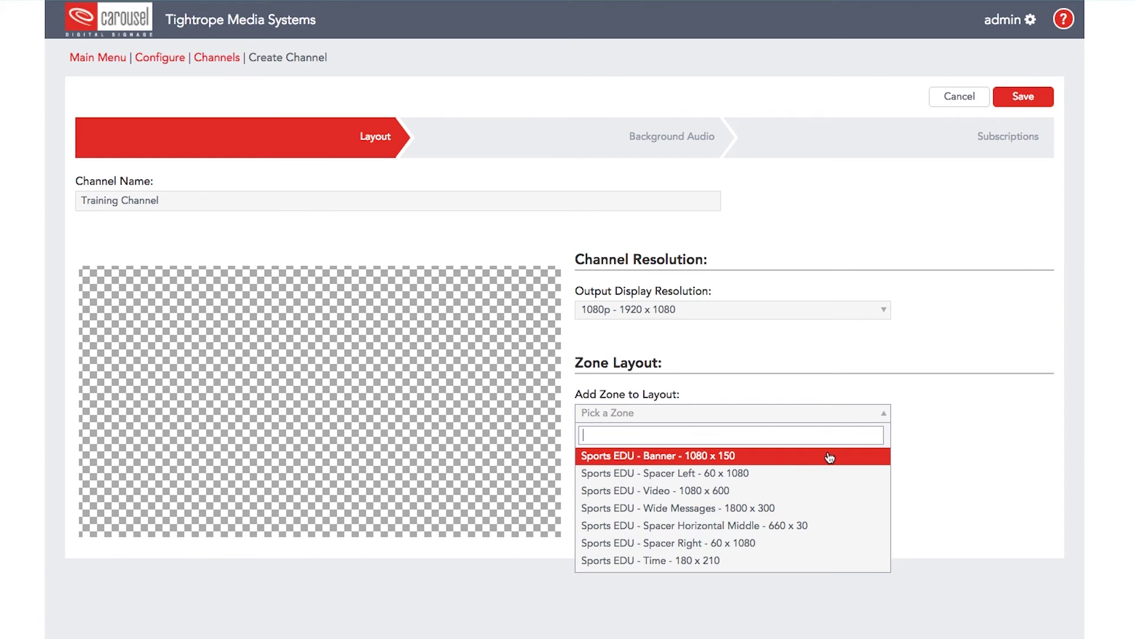
text(tr)
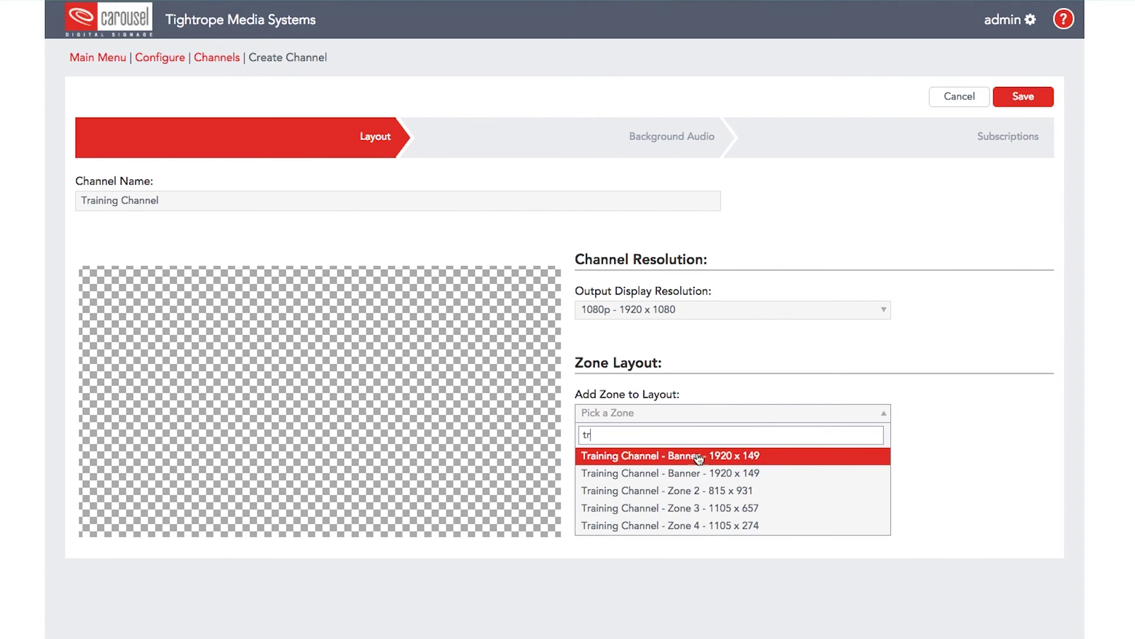
click(661, 459)
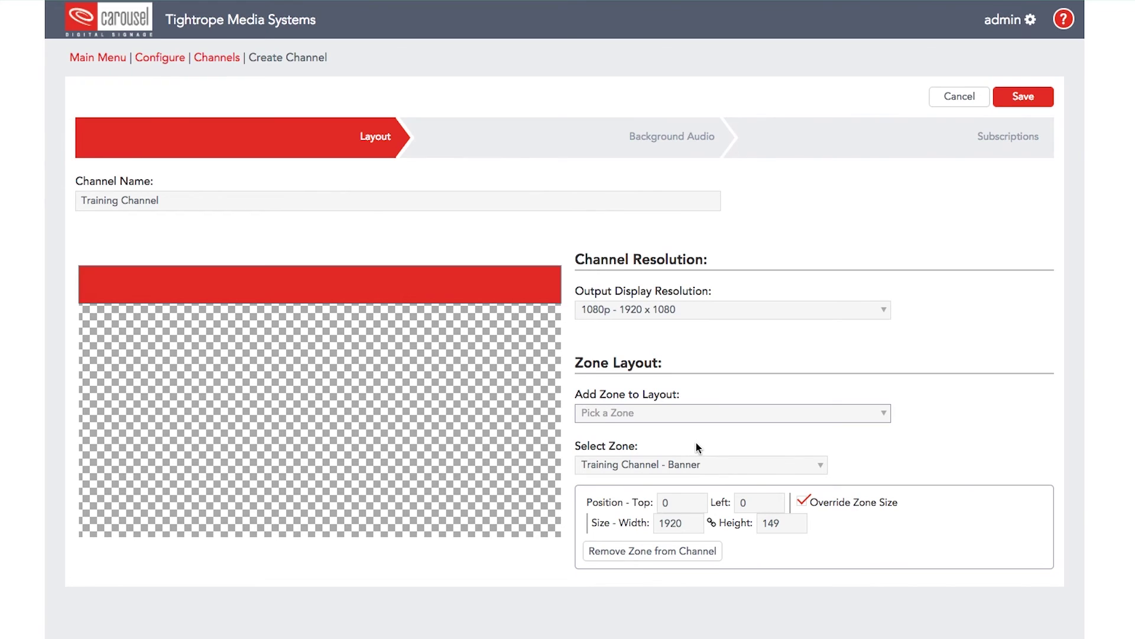
click(733, 415)
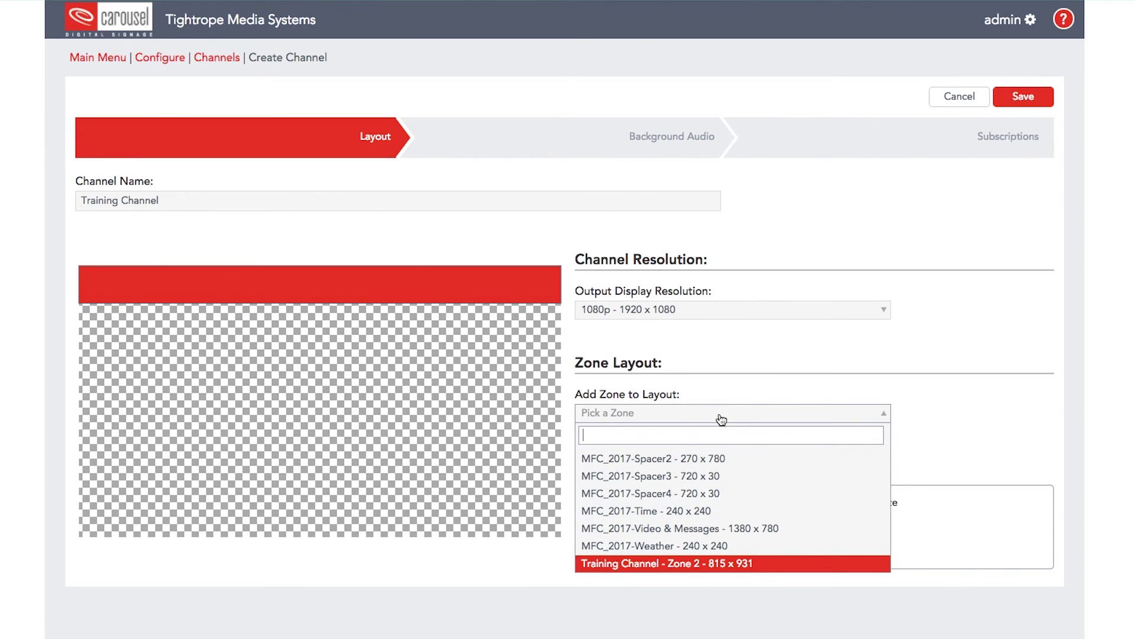
text(train)
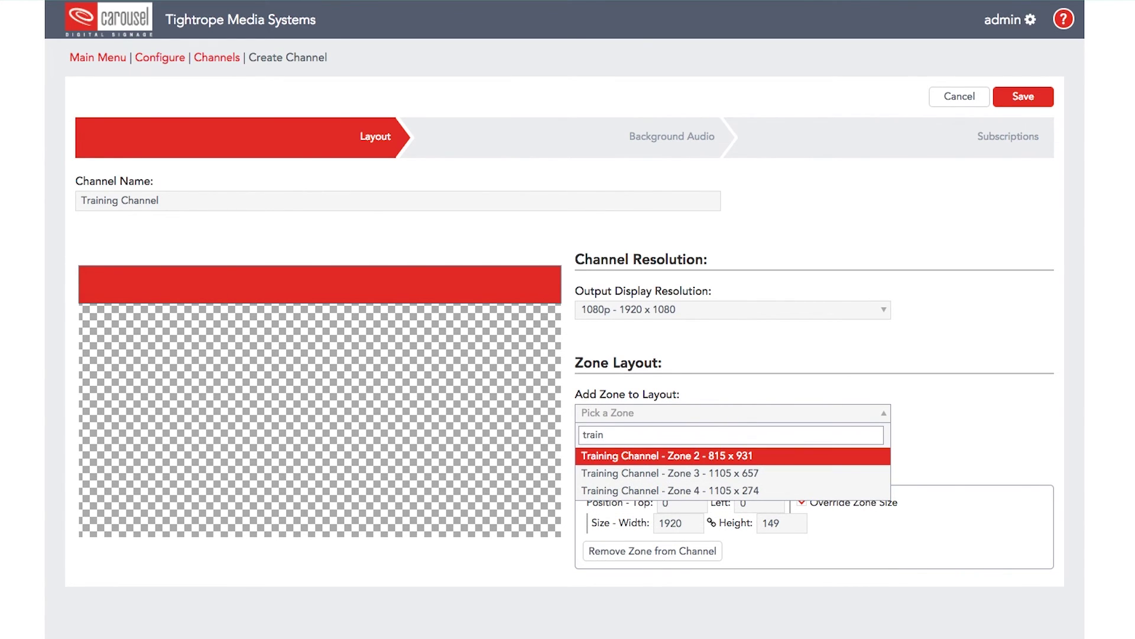
click(649, 456)
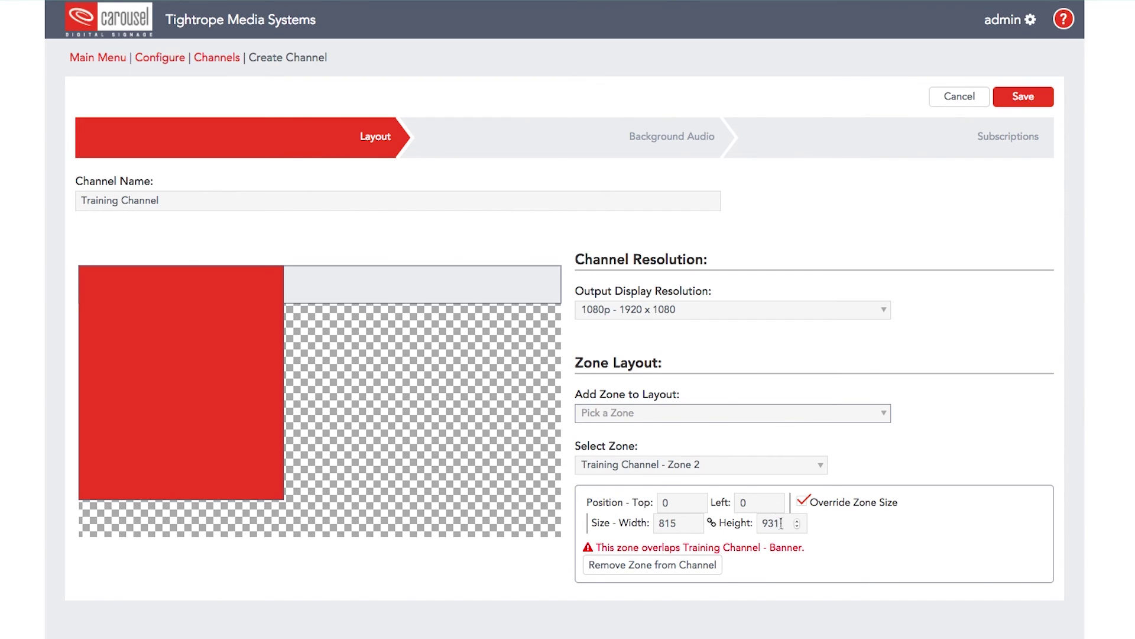
Step: Set Zone 2's top position to 149 and add the next Training Channel zone
drag(686, 503, 645, 500)
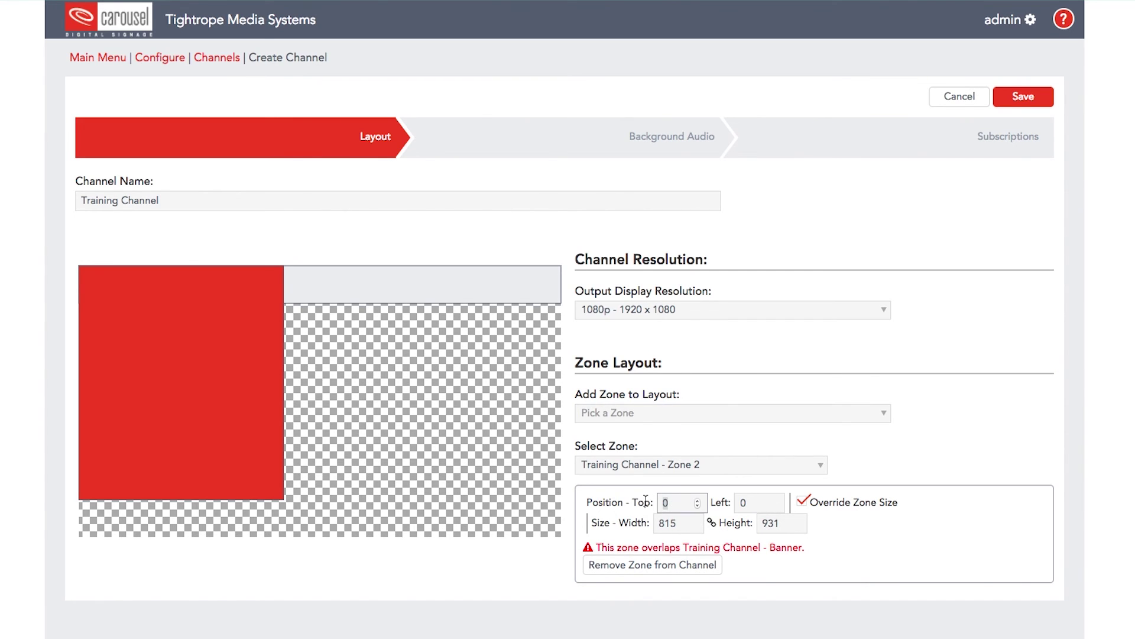
text(149)
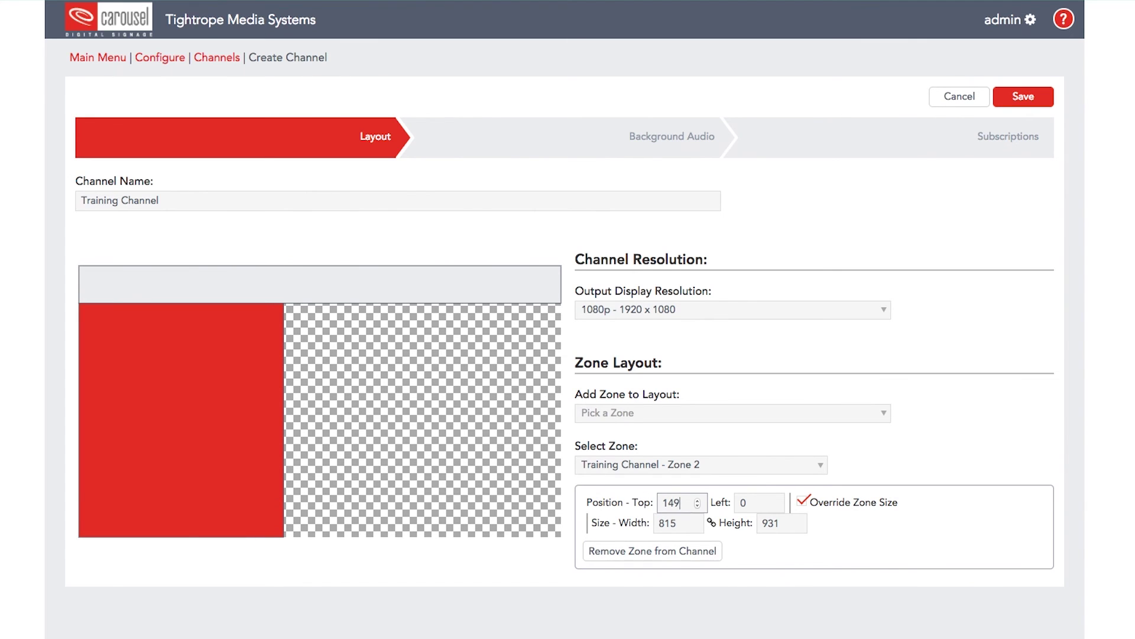
click(924, 541)
click(755, 415)
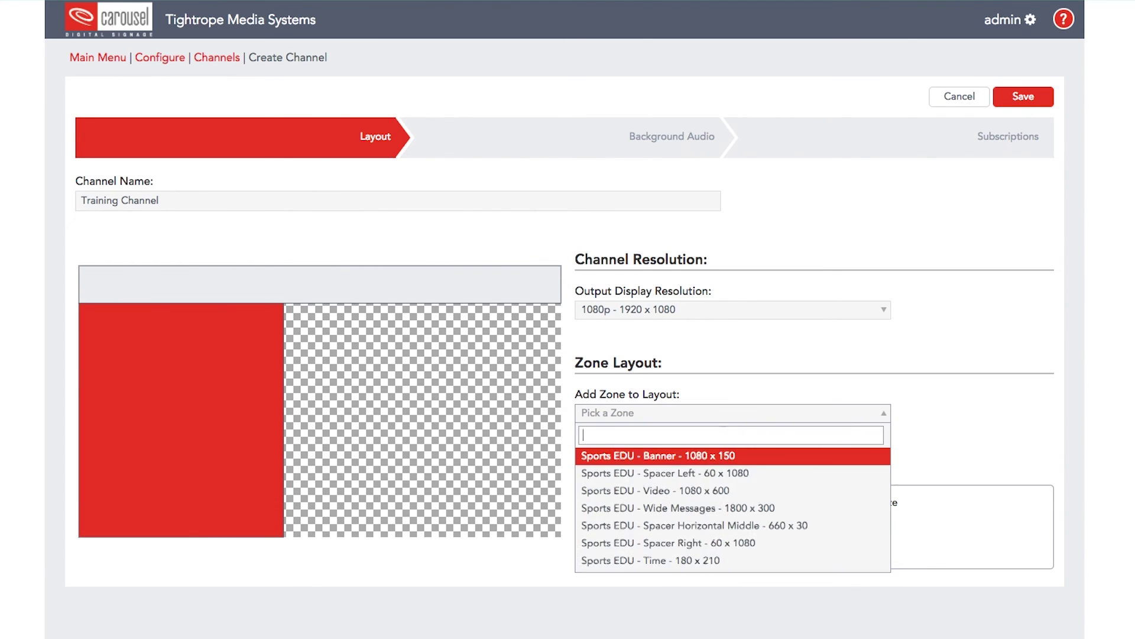
click(716, 455)
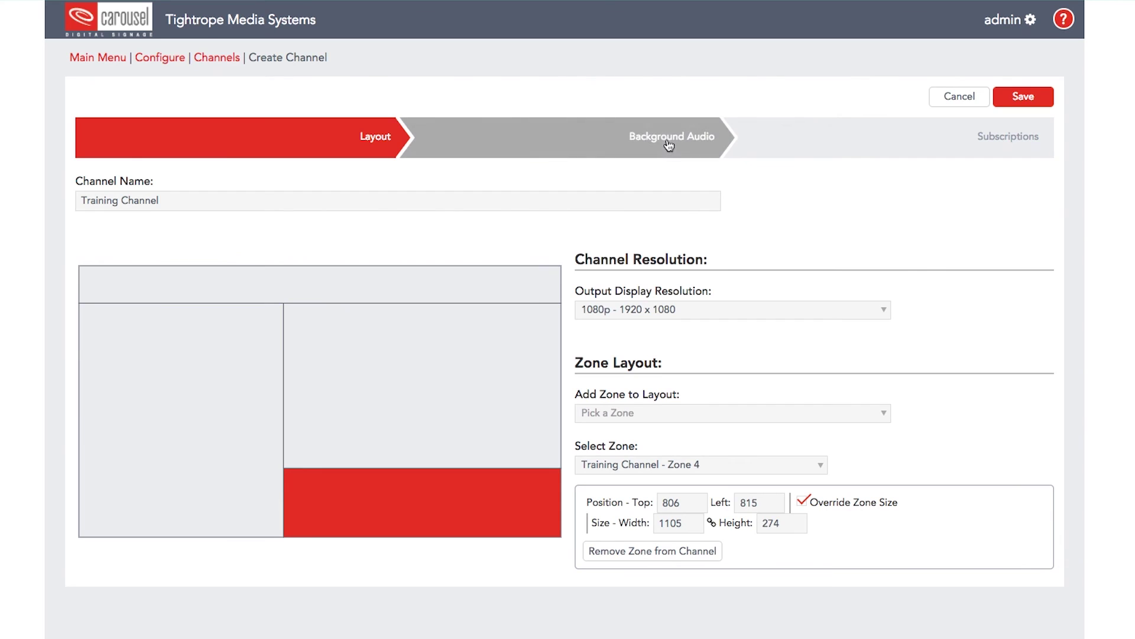
Step: Under Subscriptions, choose Training Channel - Crawl and add the Training Channel - Full Alert
click(831, 142)
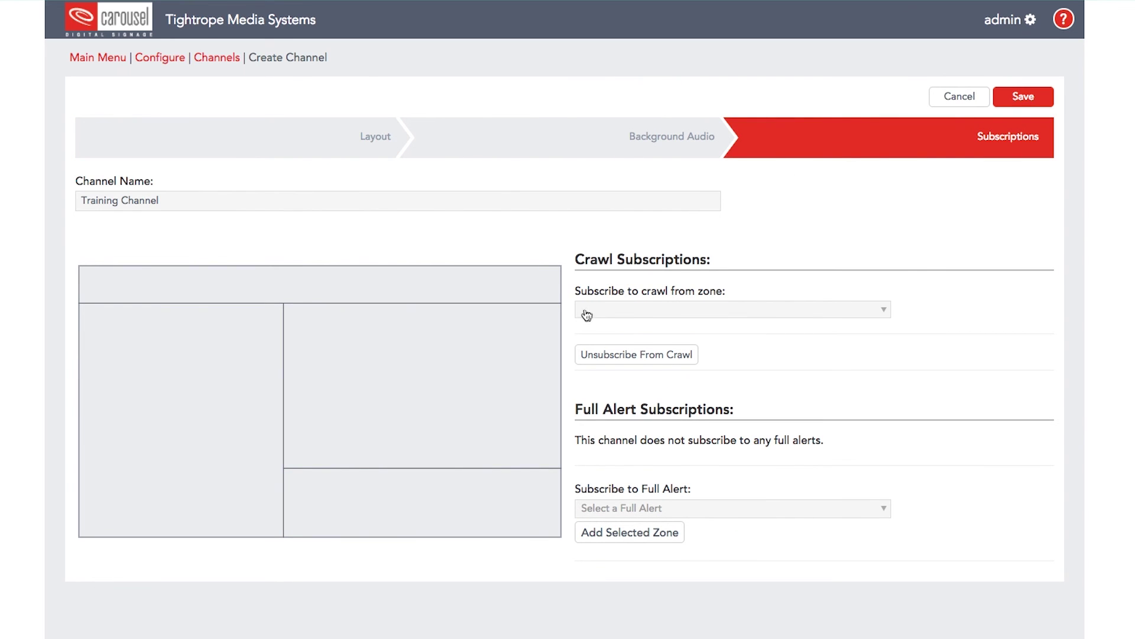
click(823, 311)
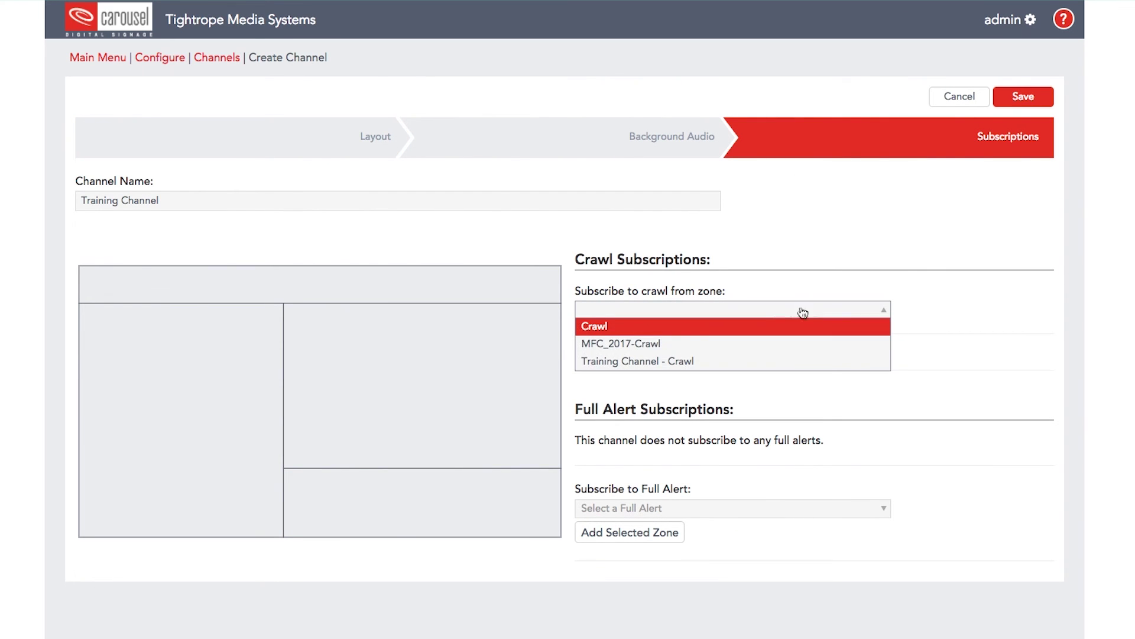
click(658, 366)
click(795, 514)
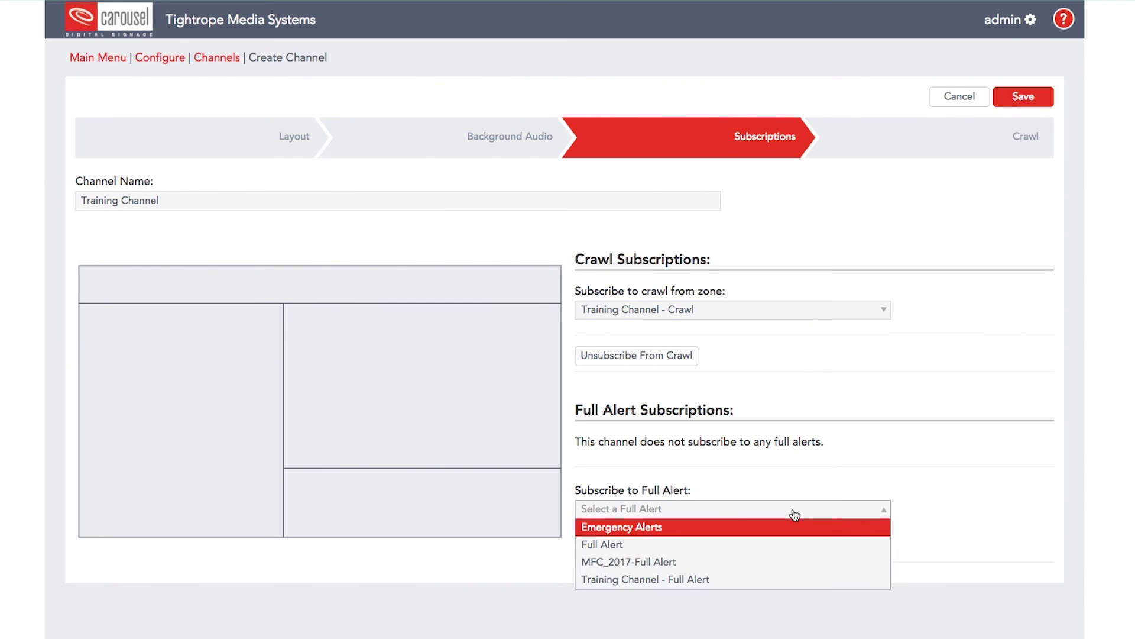
click(640, 581)
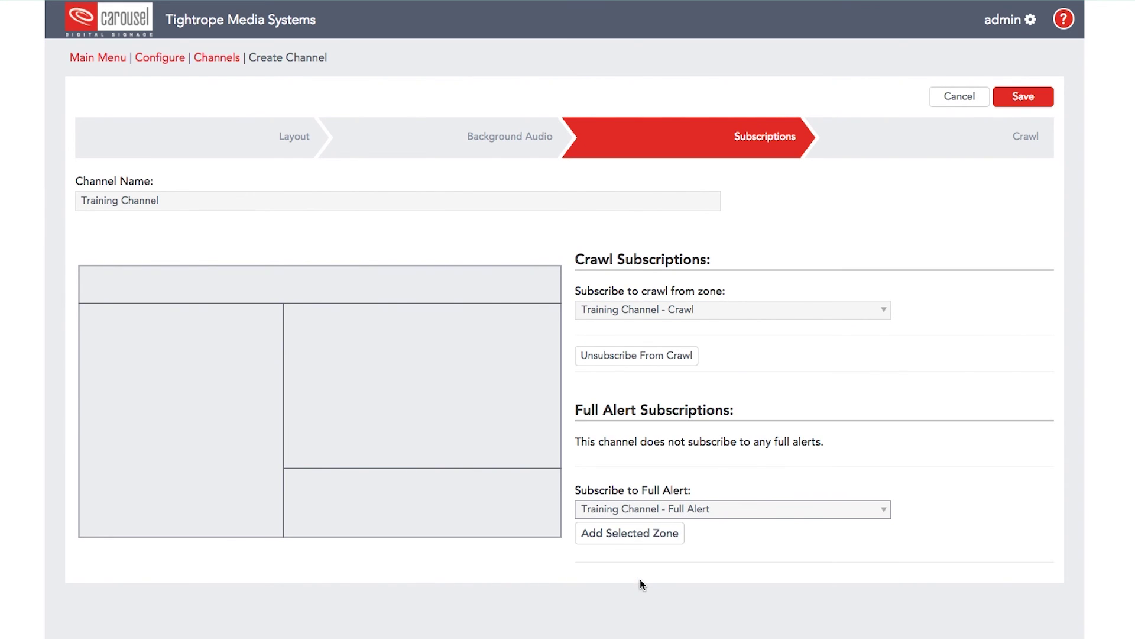
click(633, 534)
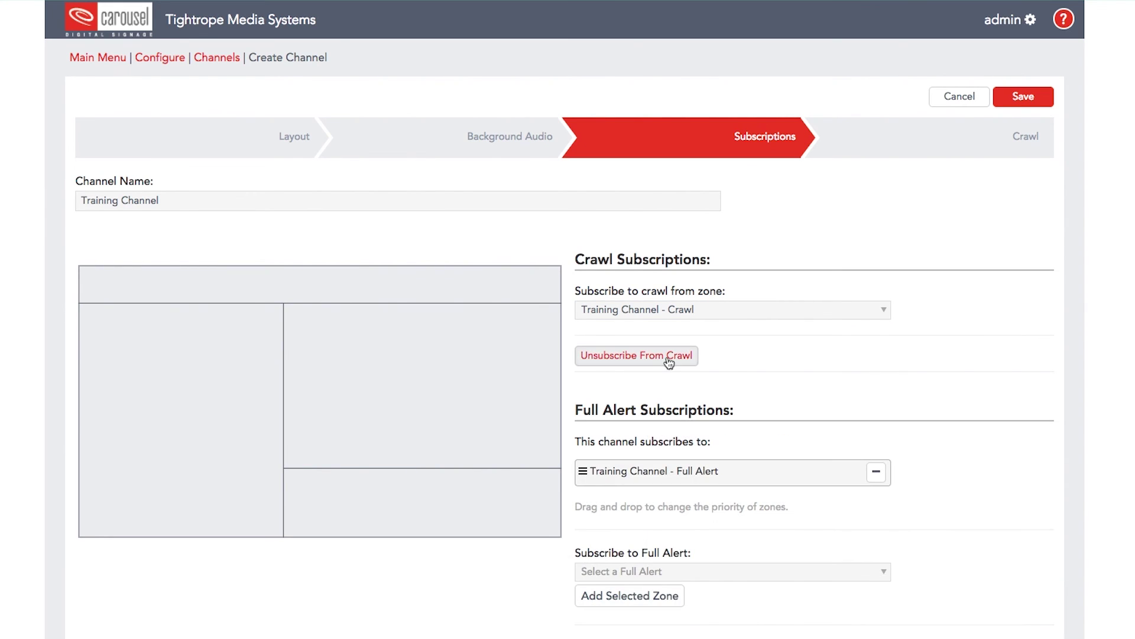
Step: Review the crawl settings (Top, Normal speed, Arial Black 34 pt) and save Training Channel
click(953, 146)
scroll(755, 262, down, 1)
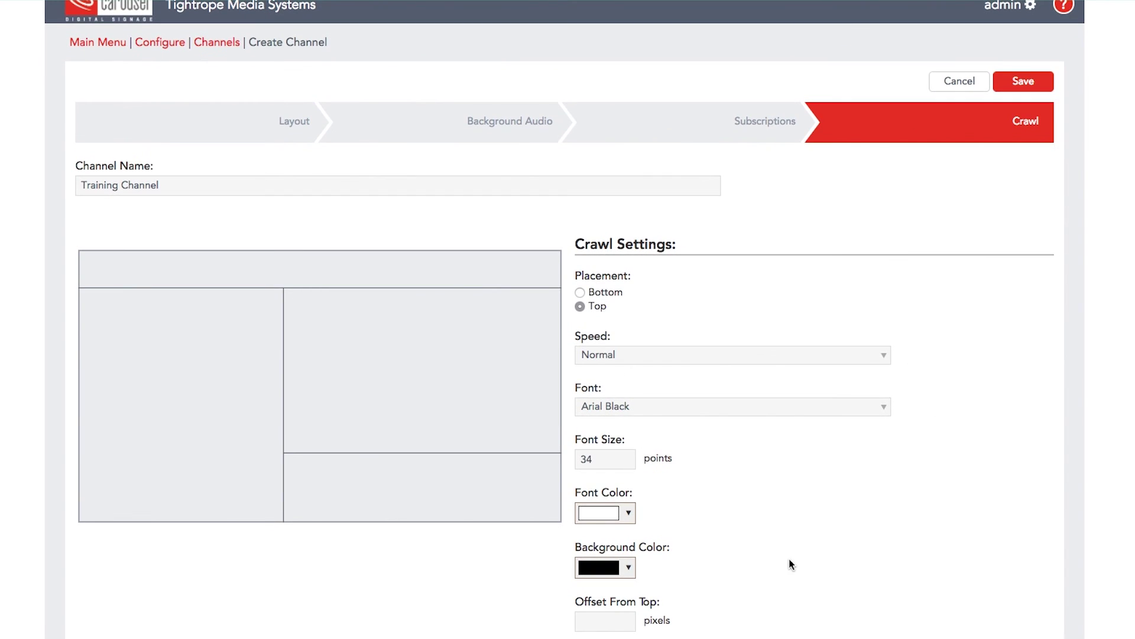
scroll(790, 563, up, 1)
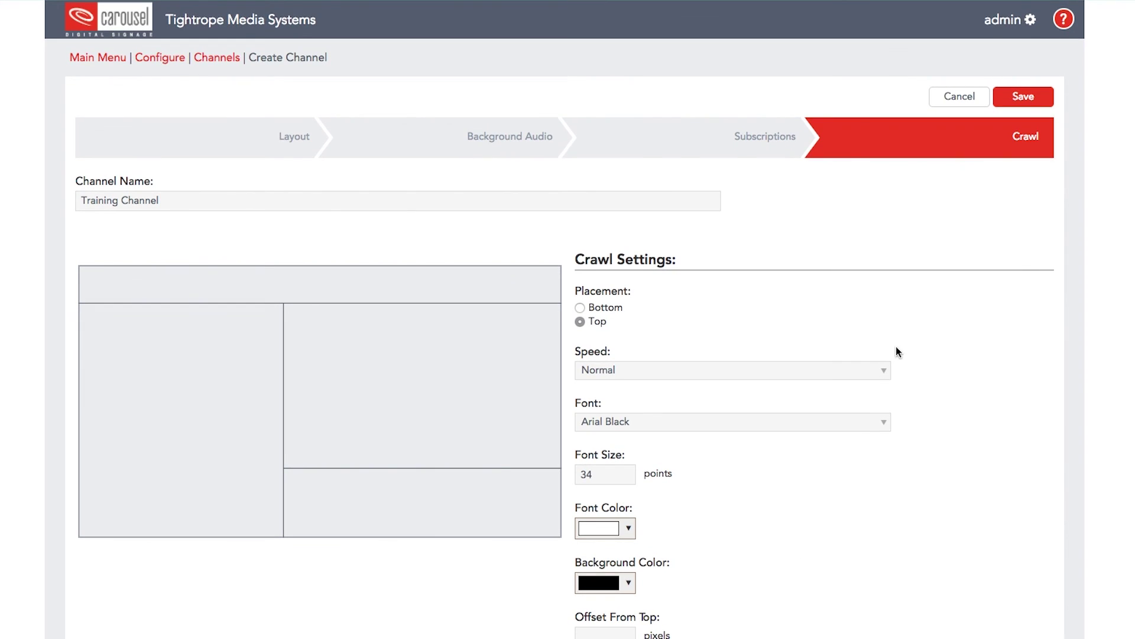
click(1024, 97)
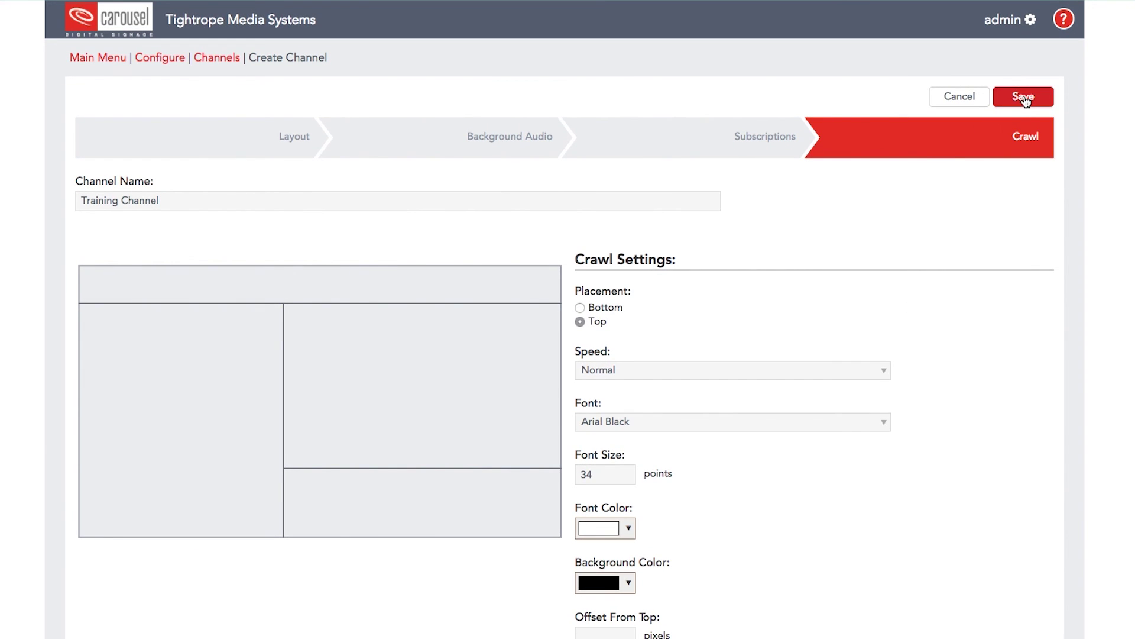